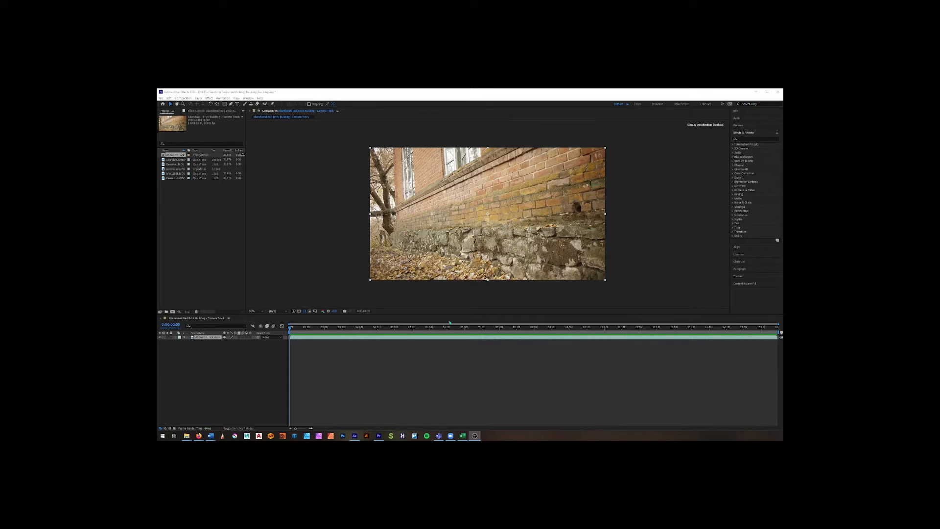
Preview the brick building footage in the composition.
left_click(749, 126)
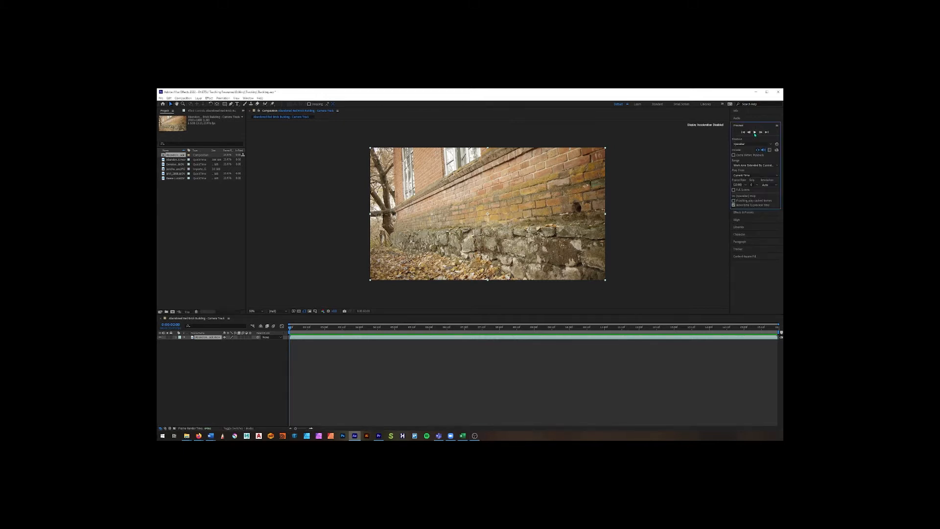
left_click(754, 133)
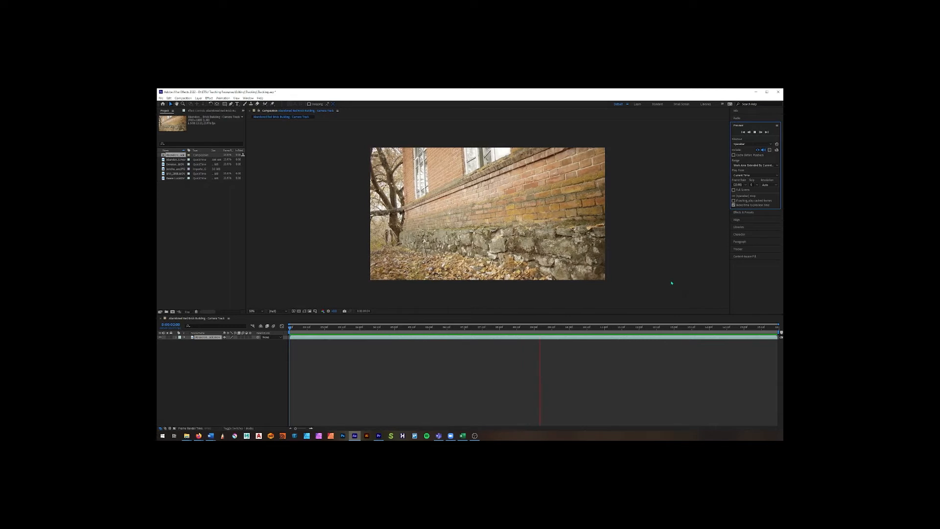
left_click(760, 131)
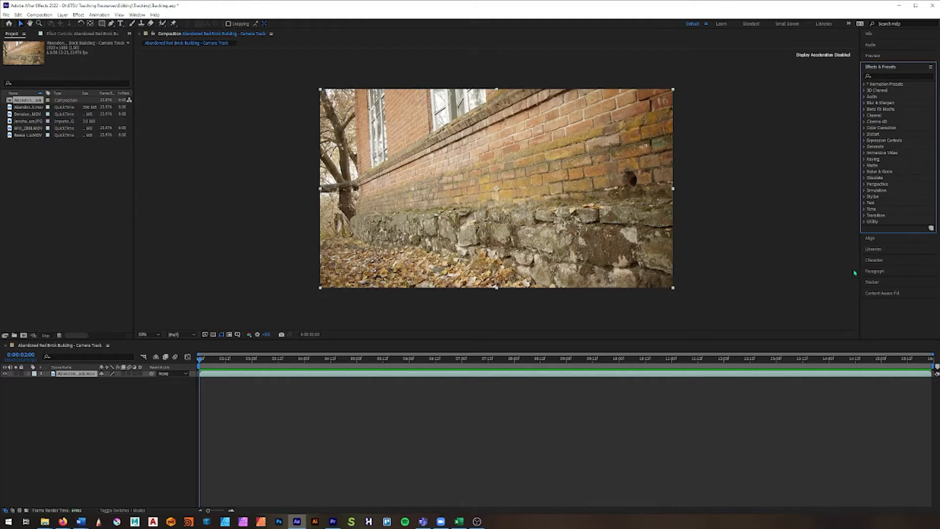
Run Track Camera on the brick building footage and scrub the opening frames to check the track points, returning to the start.
left_click(872, 282)
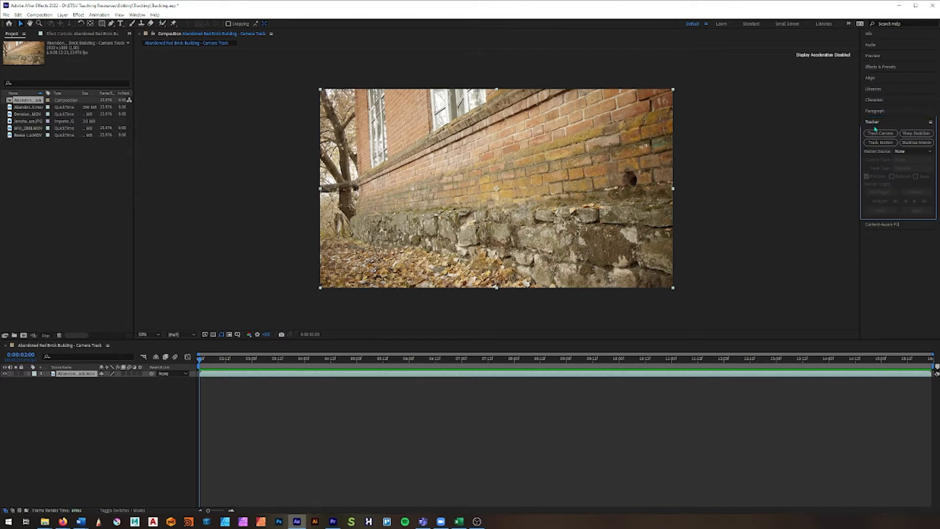
left_click(884, 135)
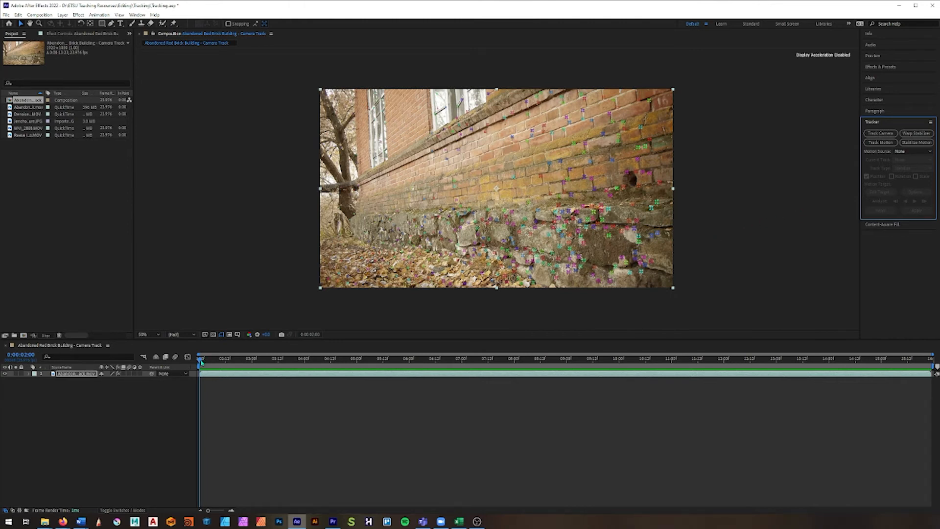
left_click(206, 360)
left_click_drag(207, 361, 227, 365)
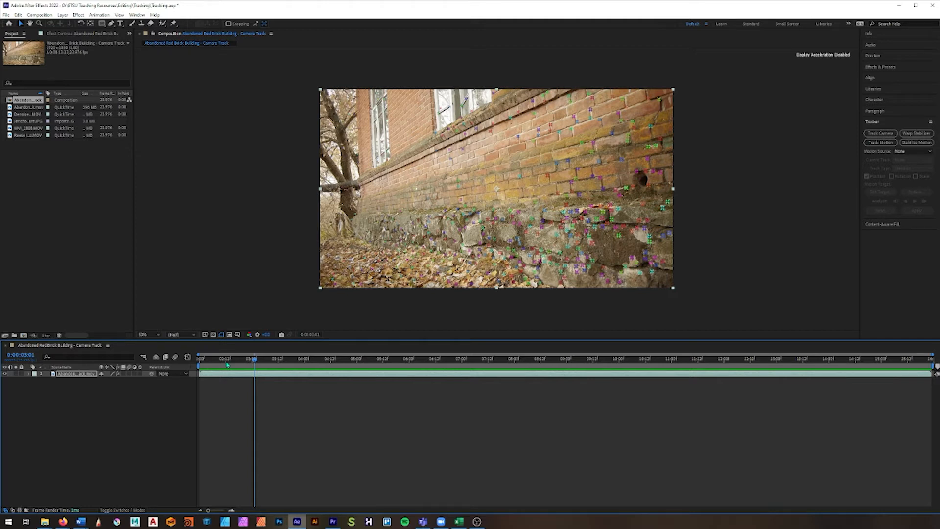
left_click_drag(227, 364, 200, 365)
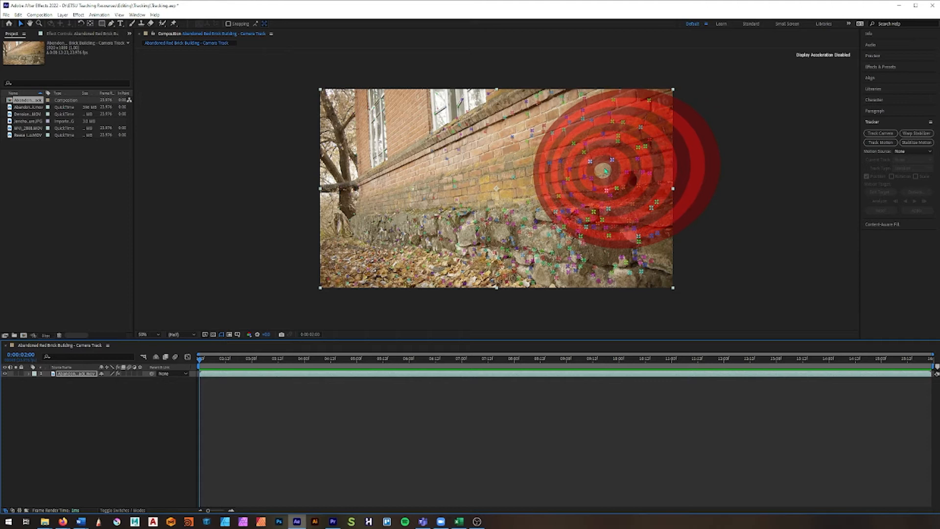
Create a solid and camera from three track points near the hole in the wall, and a text layer from a point below the window.
left_click(605, 169)
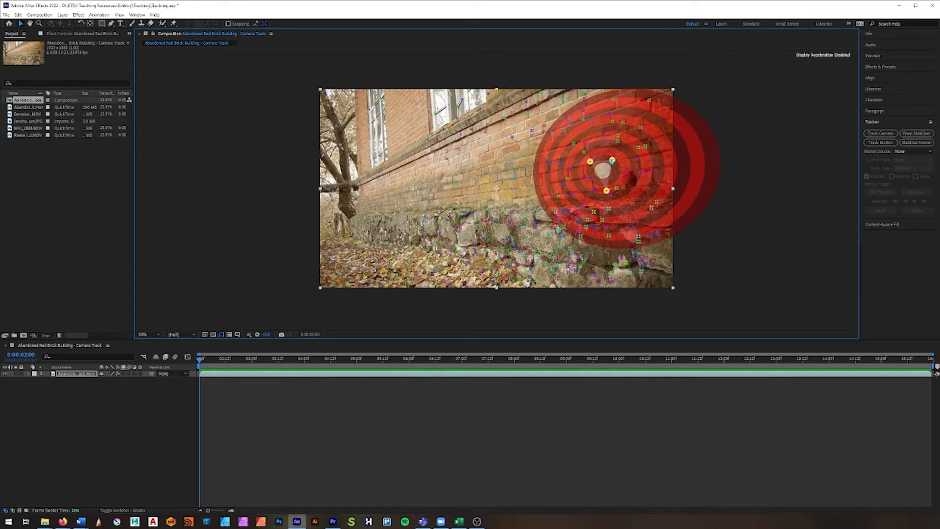
right_click(612, 162)
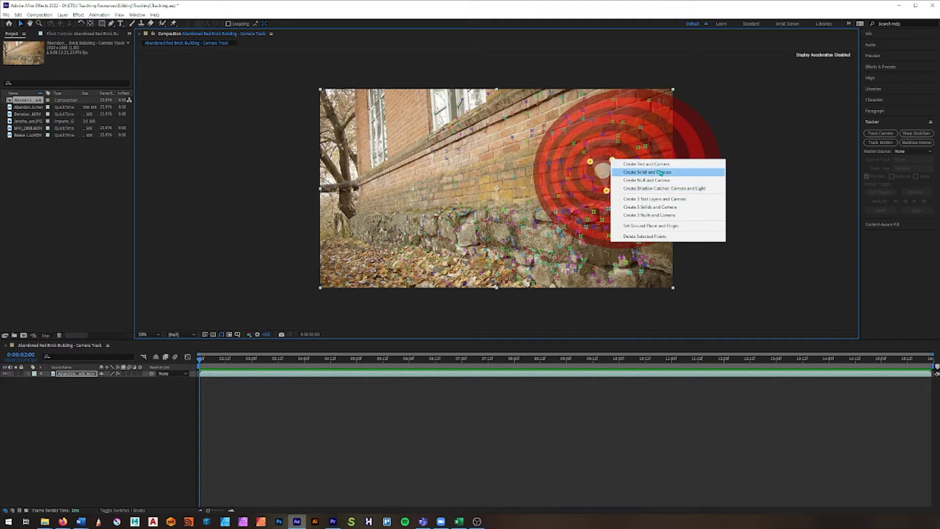
left_click(665, 173)
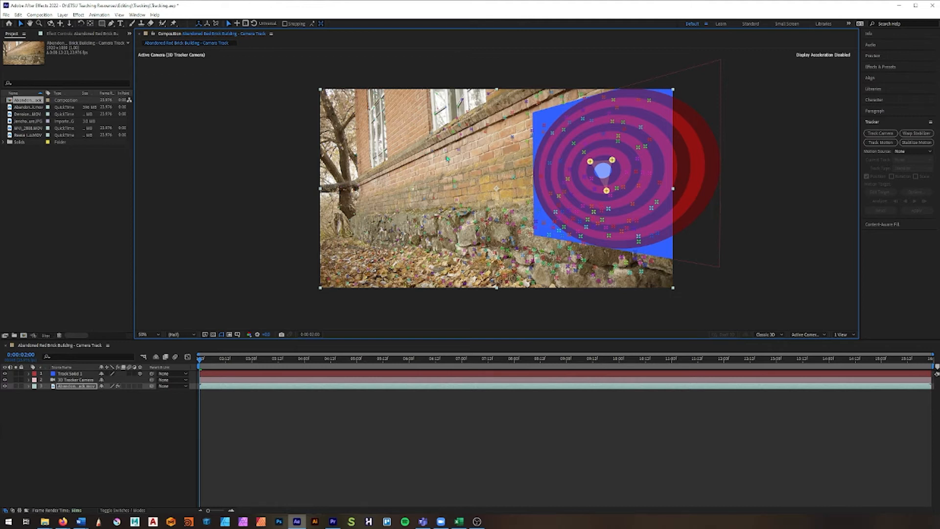
right_click(446, 155)
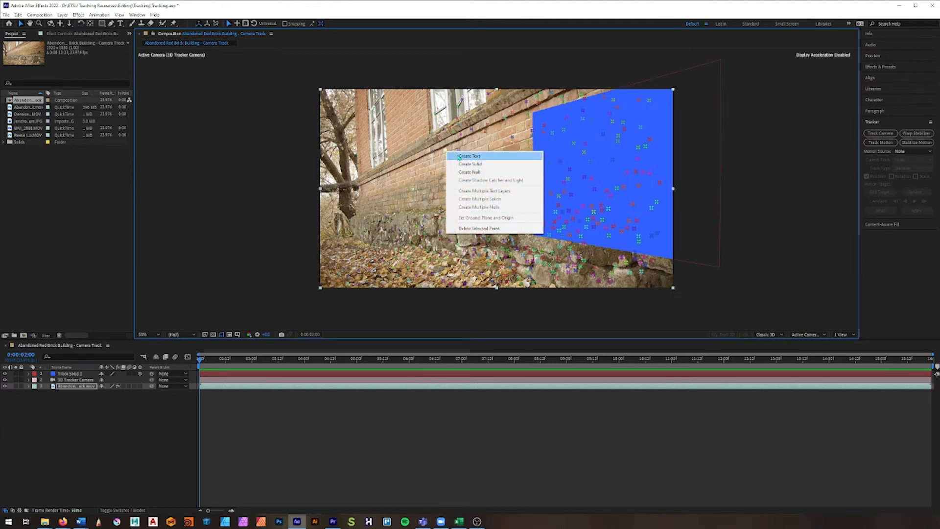
left_click(466, 157)
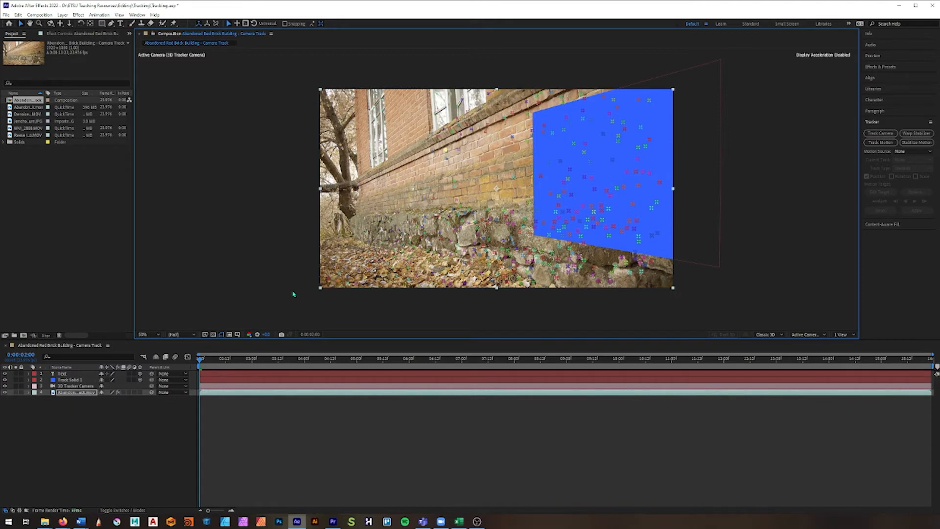
Replace the placeholder content of the tracked text layer with "Word".
left_click(83, 374)
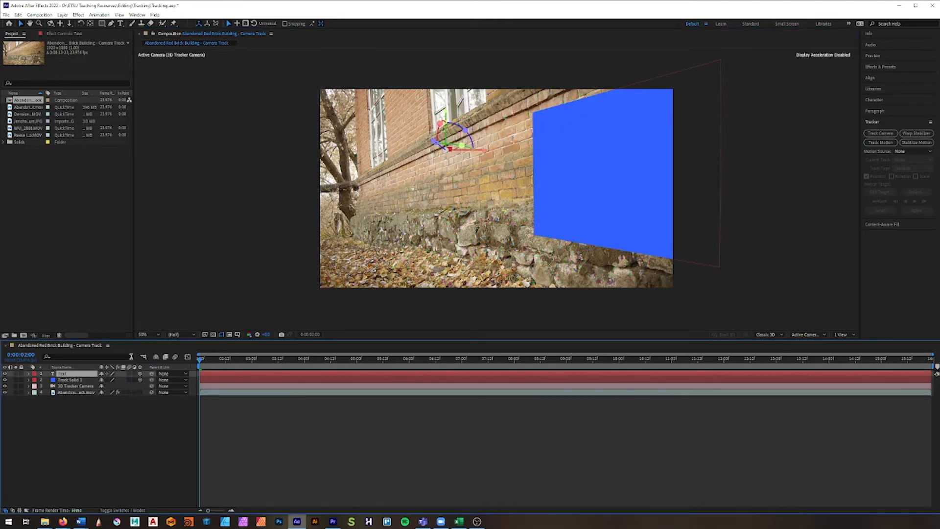
double_click(61, 374)
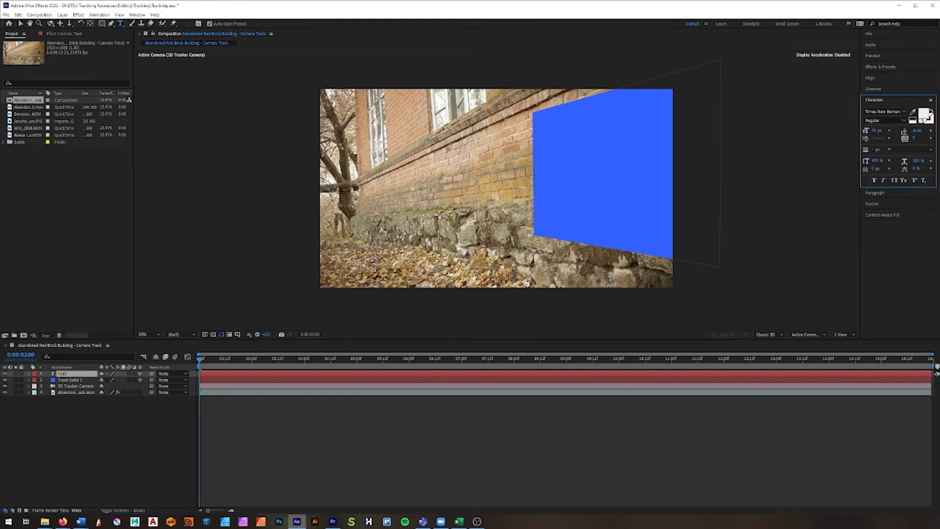
left_click(63, 34)
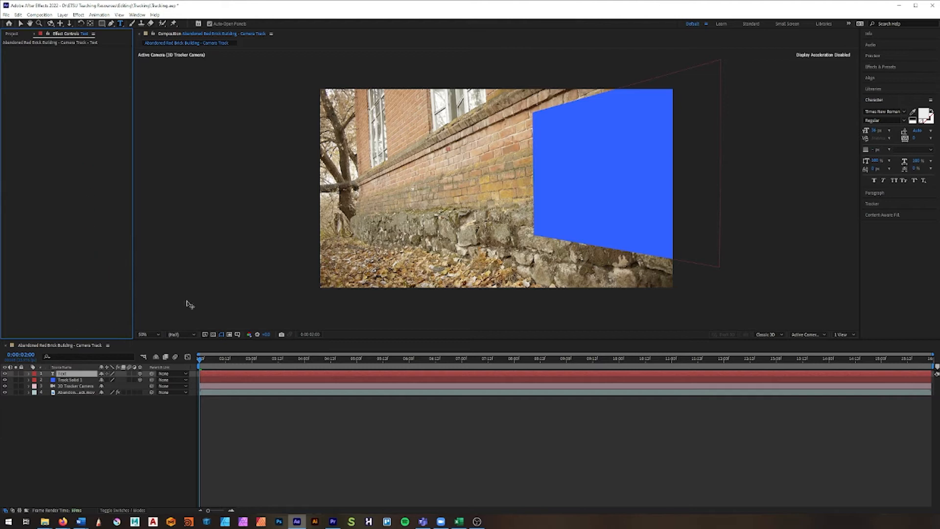
left_click(448, 148)
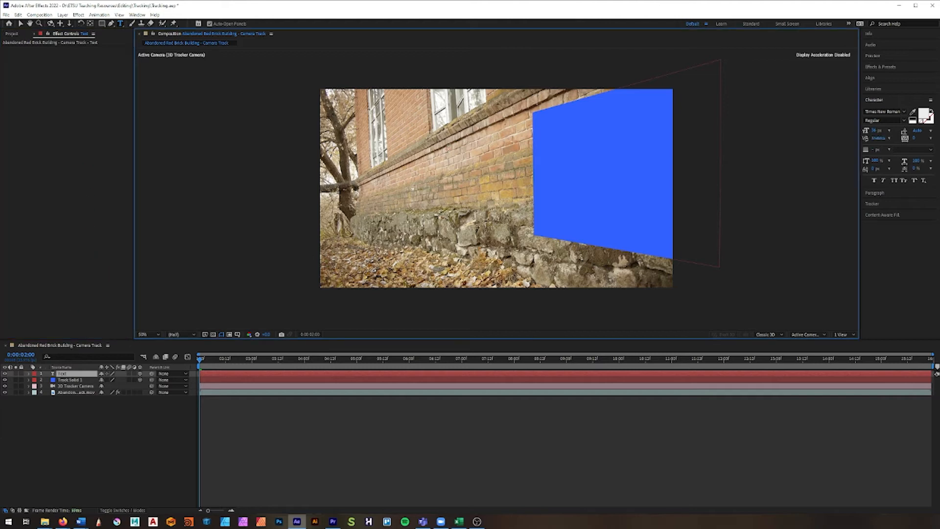
type("Words")
key("period")
key("period")
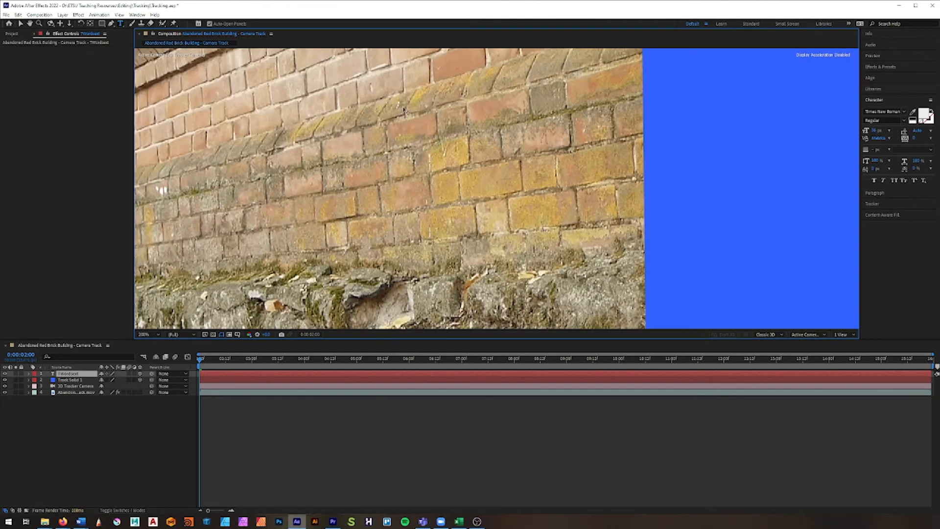
key("h")
left_click_drag(377, 111, 425, 227)
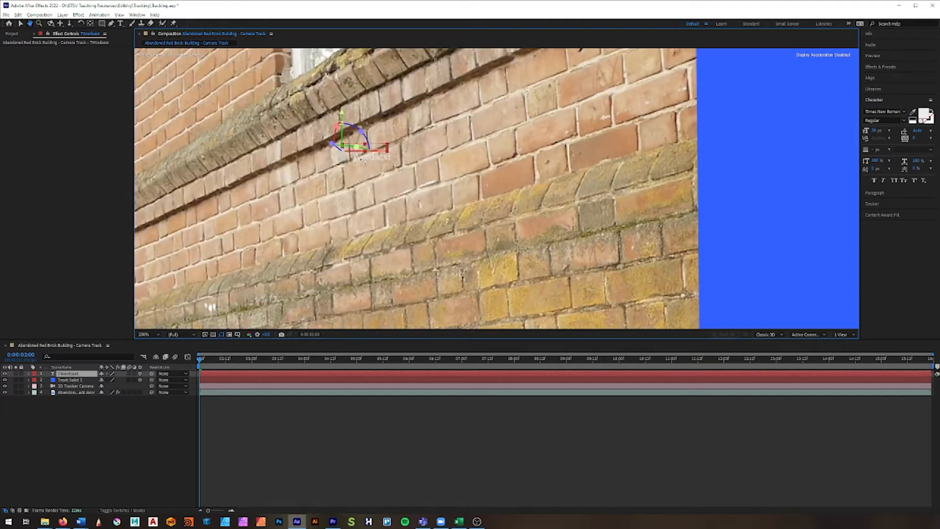
key("ctrl+t")
left_click_drag(344, 146, 389, 148)
type("Wo")
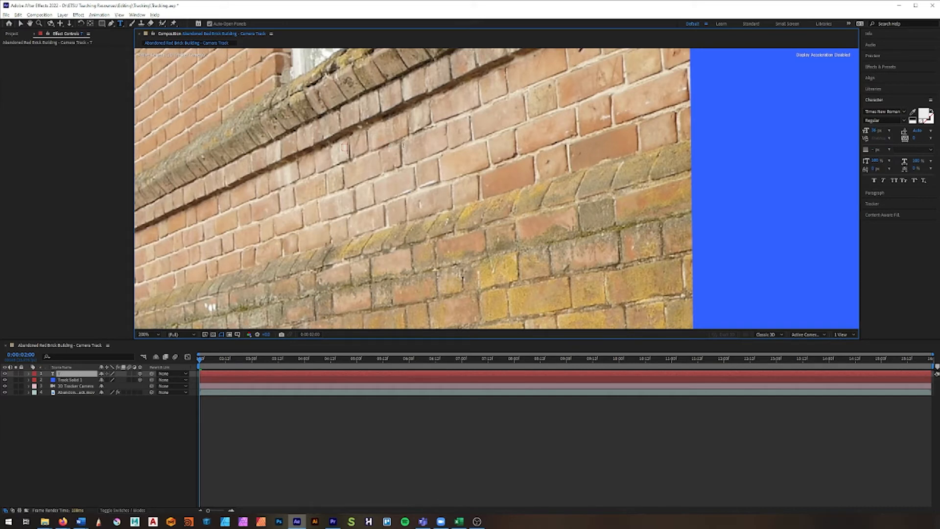
type("rds")
Set the font size of the "Word" text to 200 px.
left_click_drag(342, 147, 367, 147)
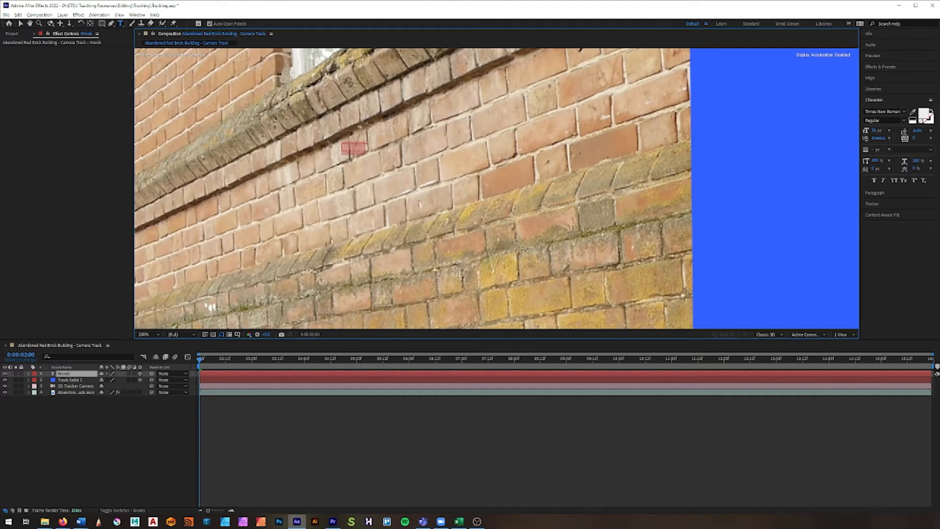
left_click(888, 131)
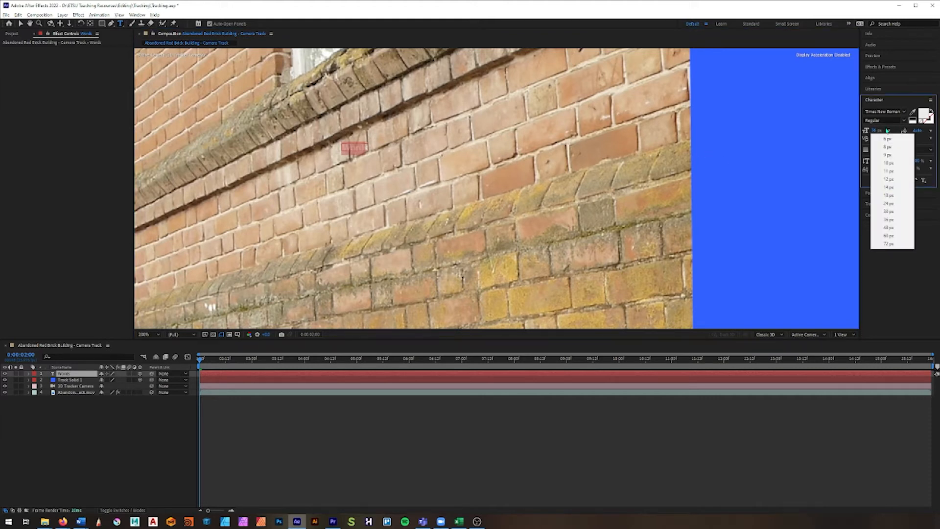
left_click(890, 244)
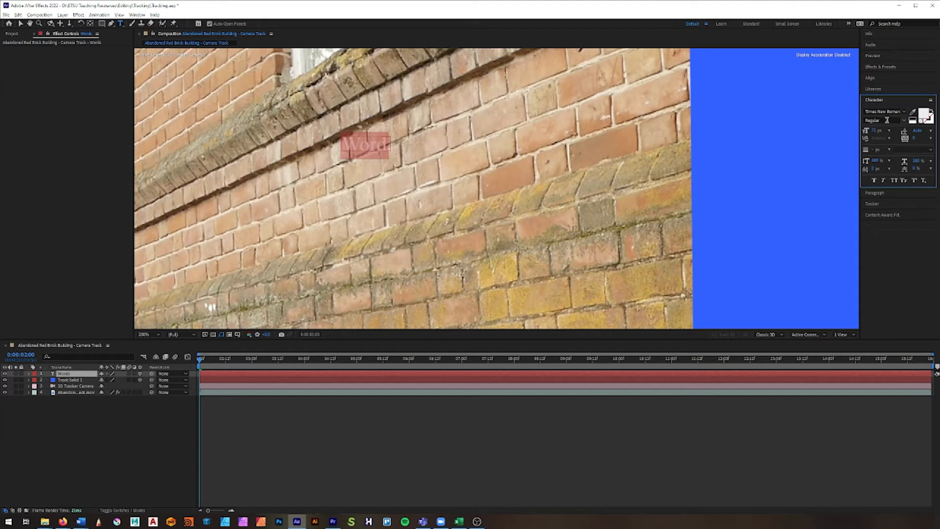
left_click(879, 130)
type("200")
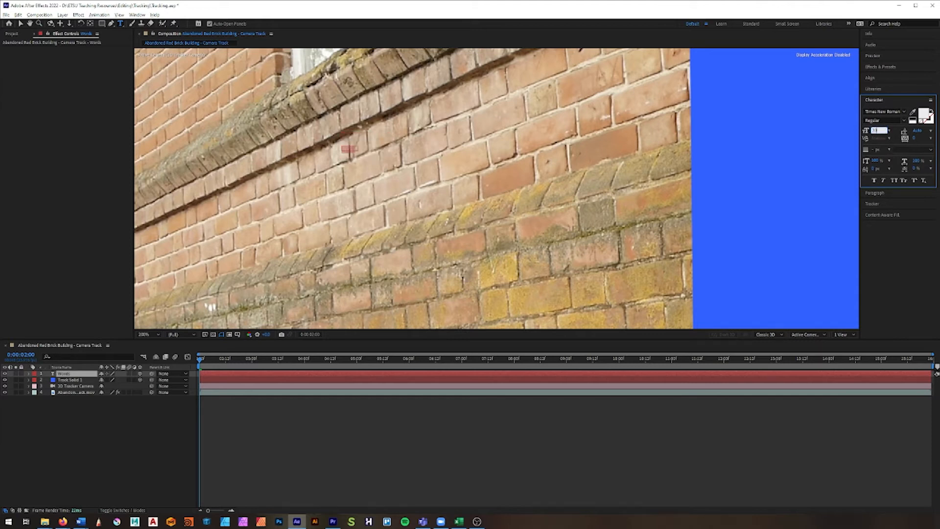
key("Return")
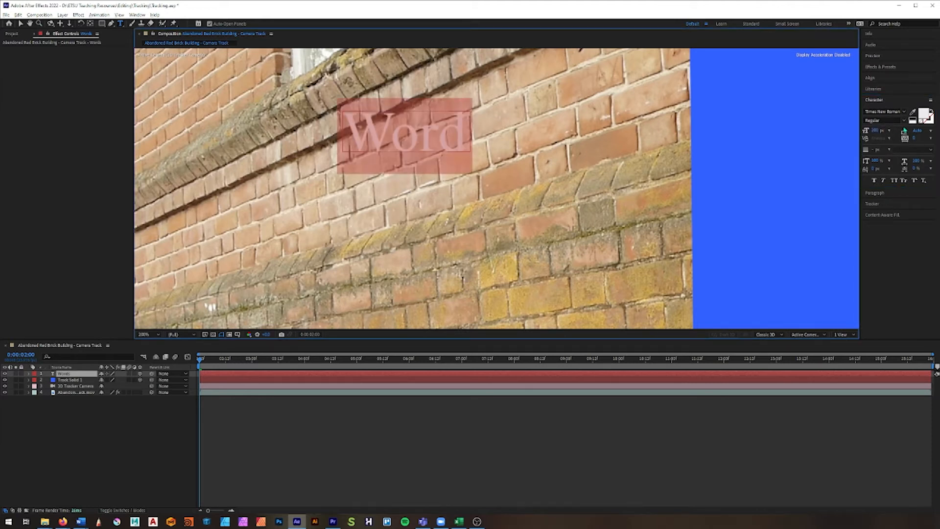
Change the fill colour of the "Word" text to a near-black teal.
left_click(924, 115)
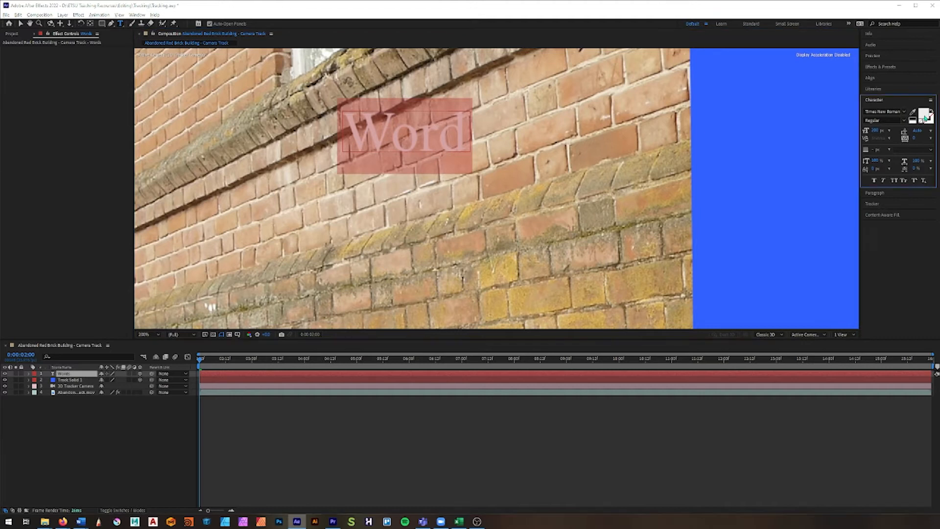
left_click(485, 261)
left_click_drag(464, 277, 481, 302)
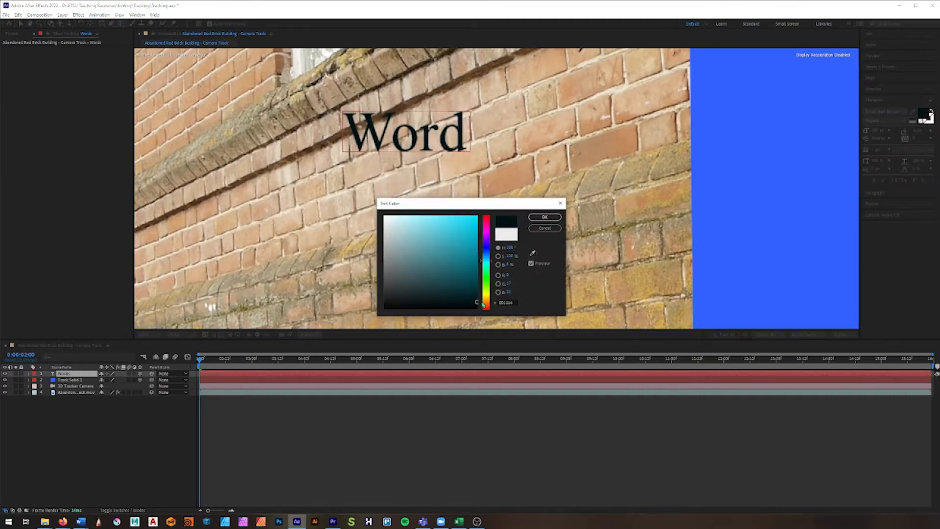
left_click(545, 217)
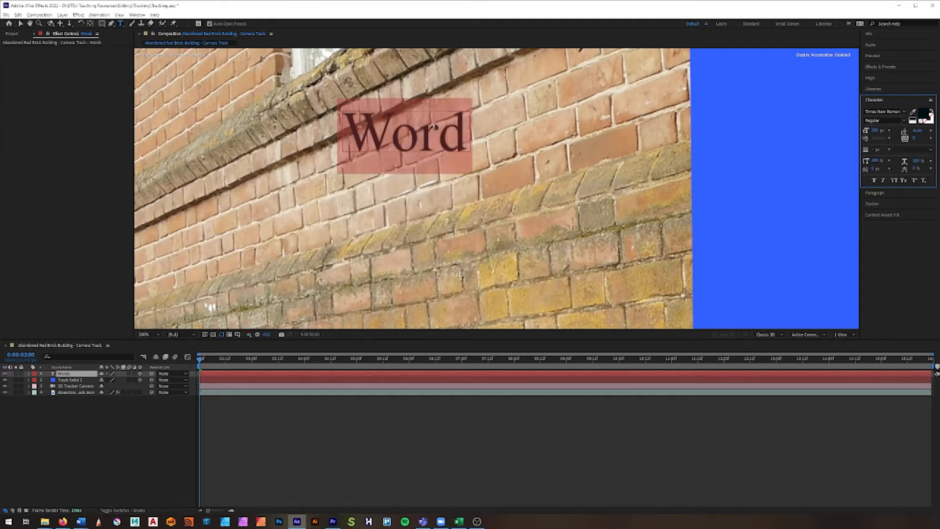
Change the font of the "Word" text to Understand.
left_click(906, 113)
left_click(874, 114)
left_click(875, 114)
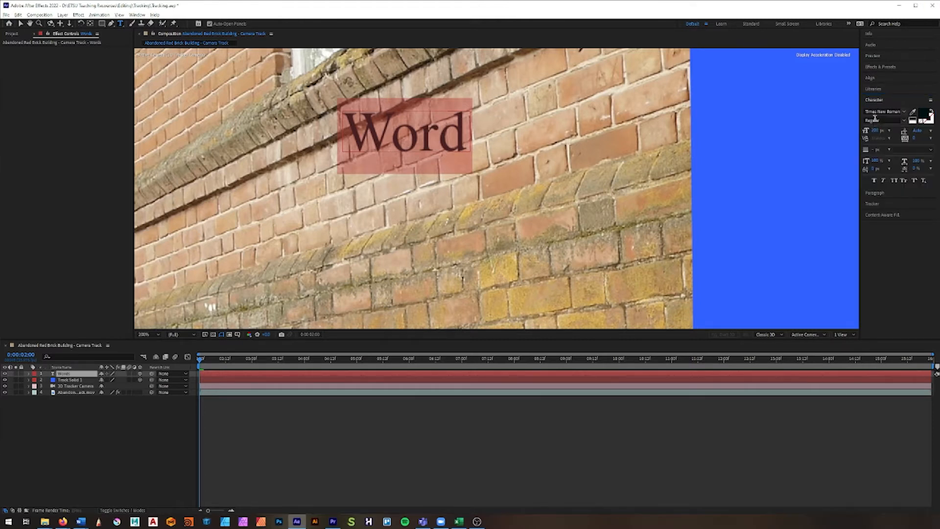
left_click(904, 114)
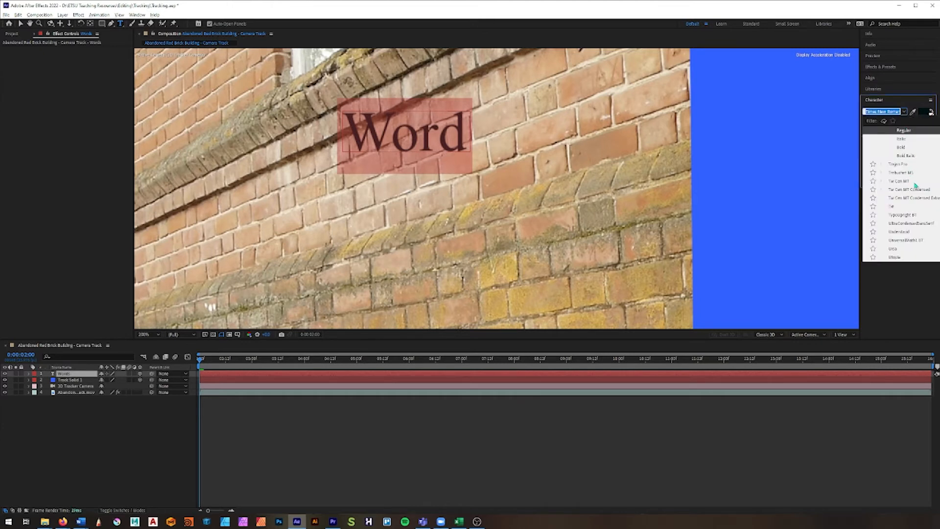
scroll(915, 225, "down", 1)
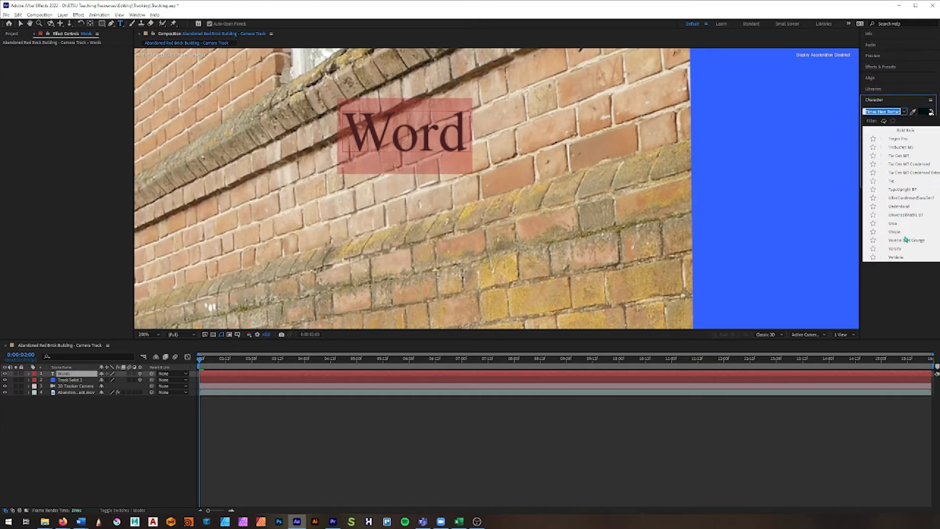
left_click(898, 207)
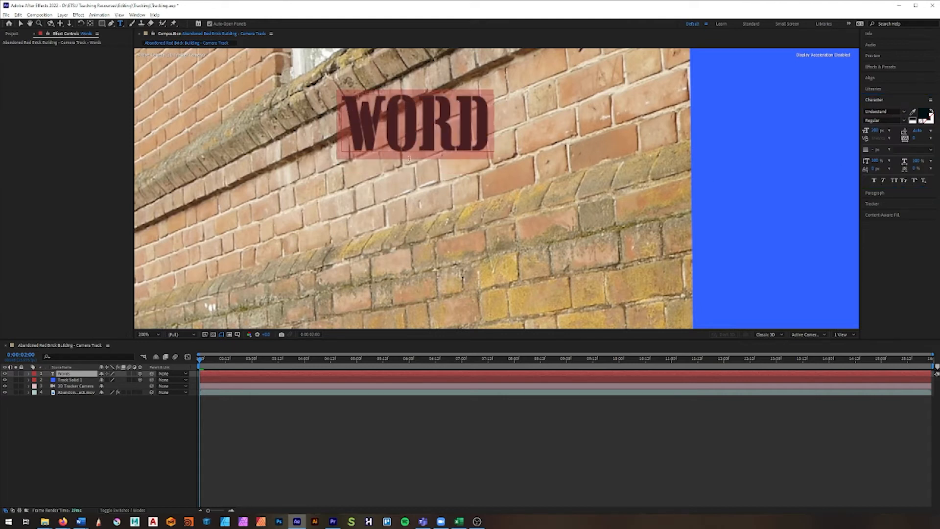
Rotate the text layer in 3D to follow the brick wall's perspective and shift it slightly down the wall.
scroll(377, 126, "down", 2)
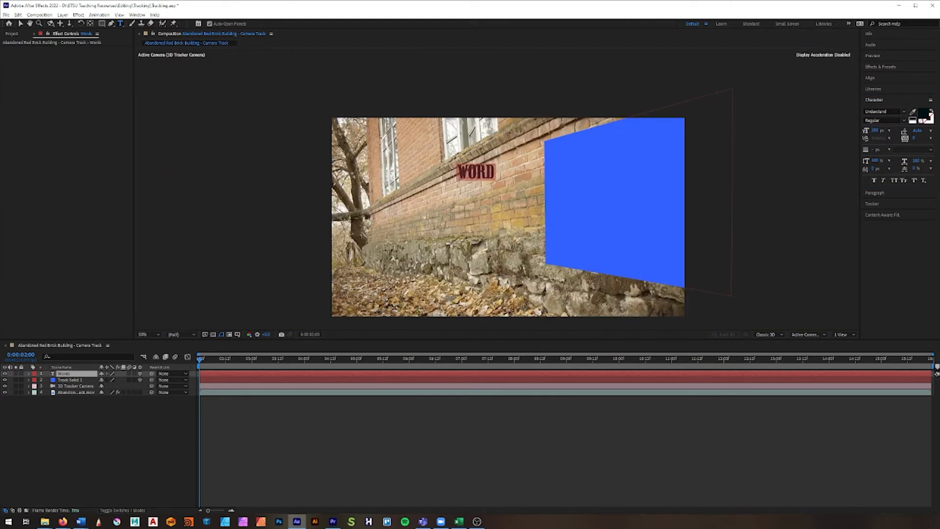
left_click(73, 374)
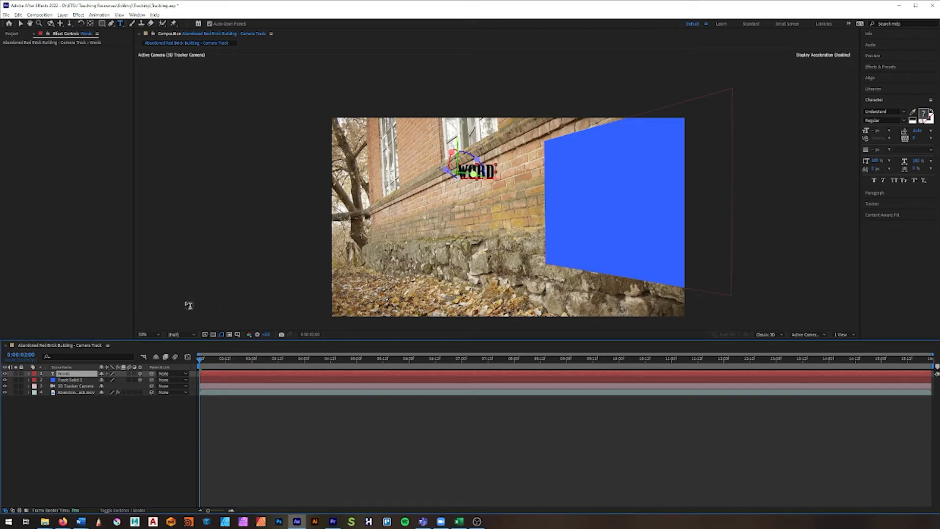
key("v")
left_click_drag(473, 174, 457, 173)
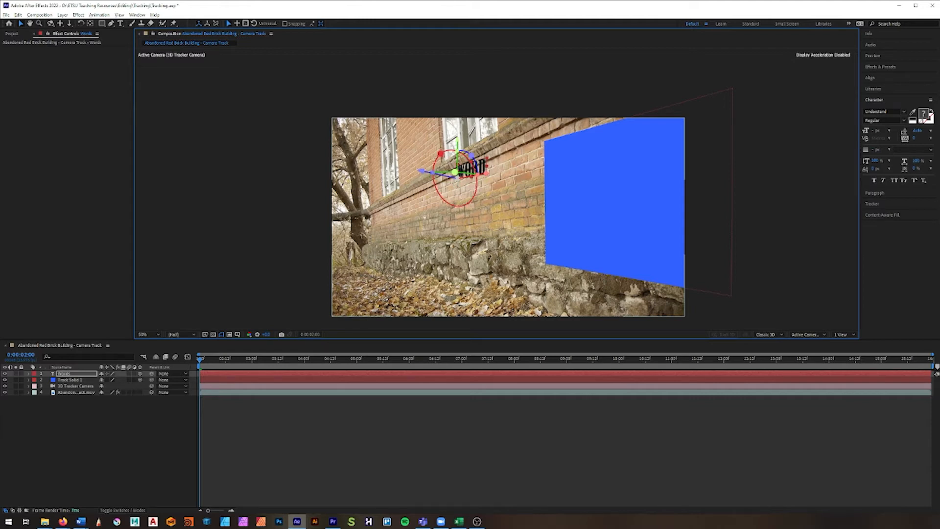
mouse_move(441, 155)
left_mouse_down()
mouse_move(471, 158)
mouse_move(436, 157)
mouse_move(456, 157)
left_mouse_up()
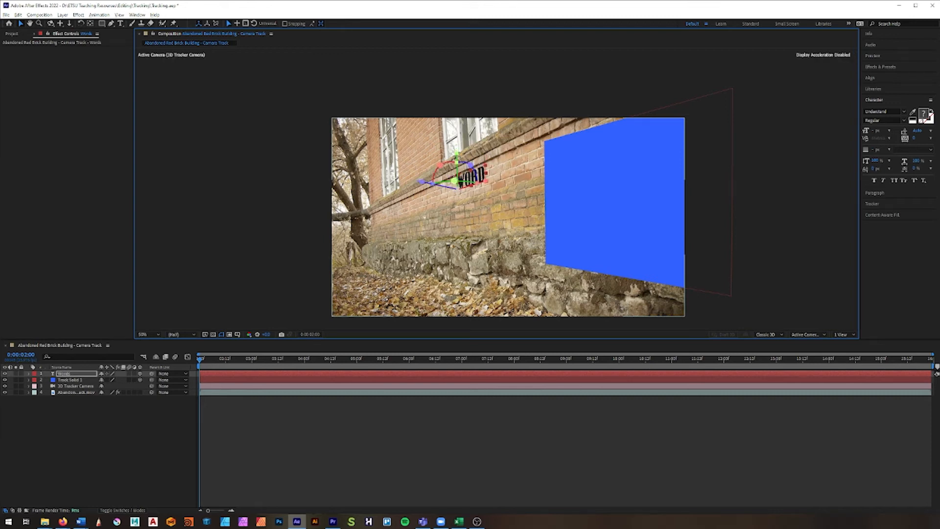
Preview the composition to check how the "Word" text follows the brick wall through the camera move.
left_click(307, 201)
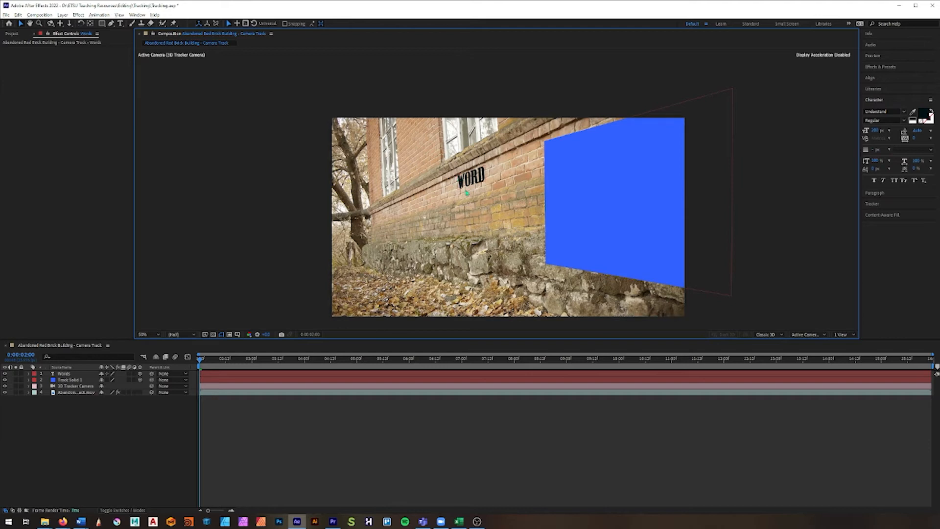
left_click(883, 57)
left_click(898, 67)
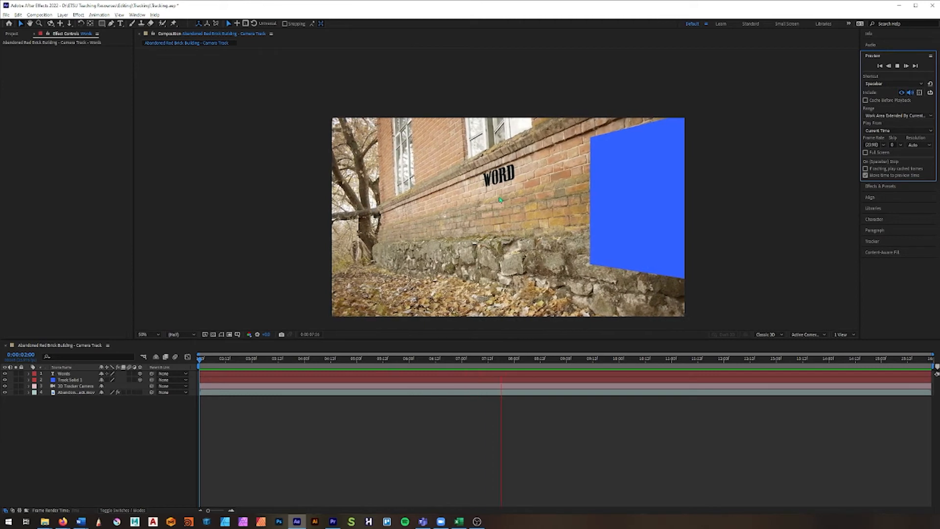
key("space")
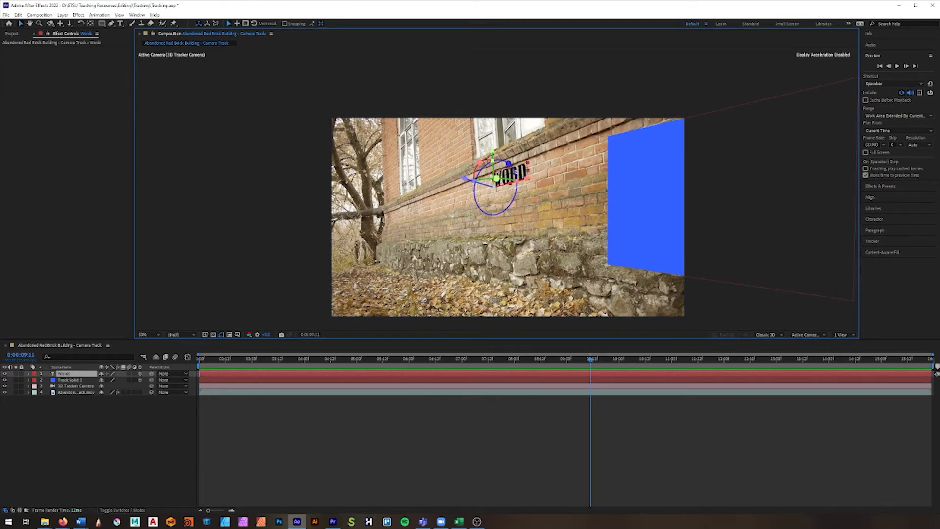
Fine-tune the rotation of the "Word" text against the brick lines and preview the rest of the shot.
left_click_drag(498, 195, 501, 192)
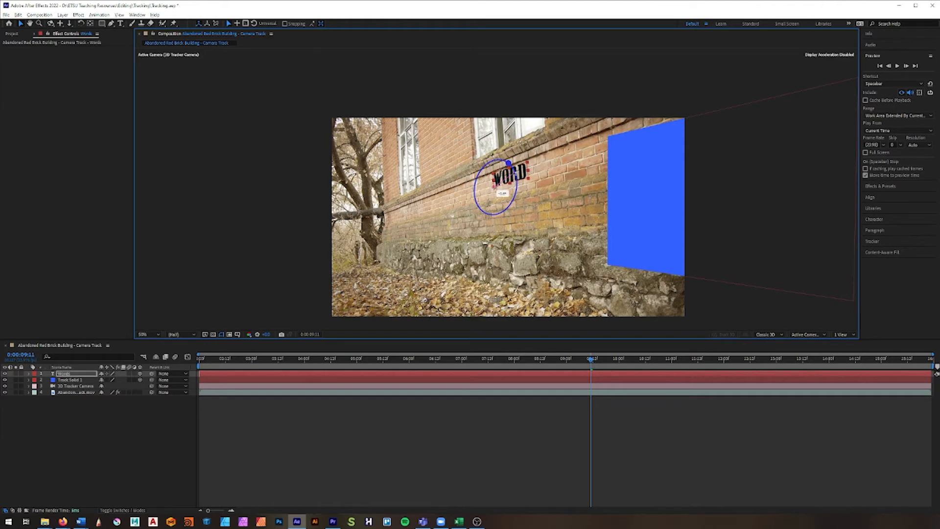
left_click(590, 101)
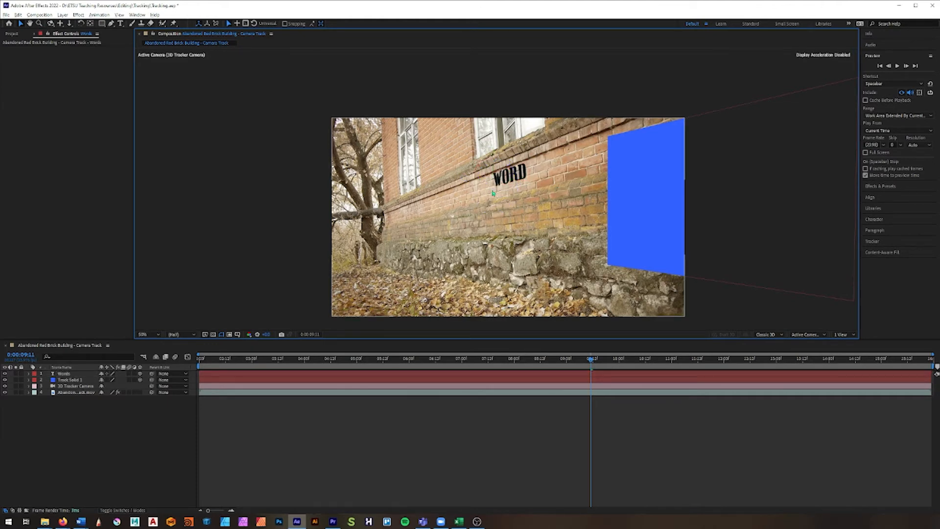
key("space")
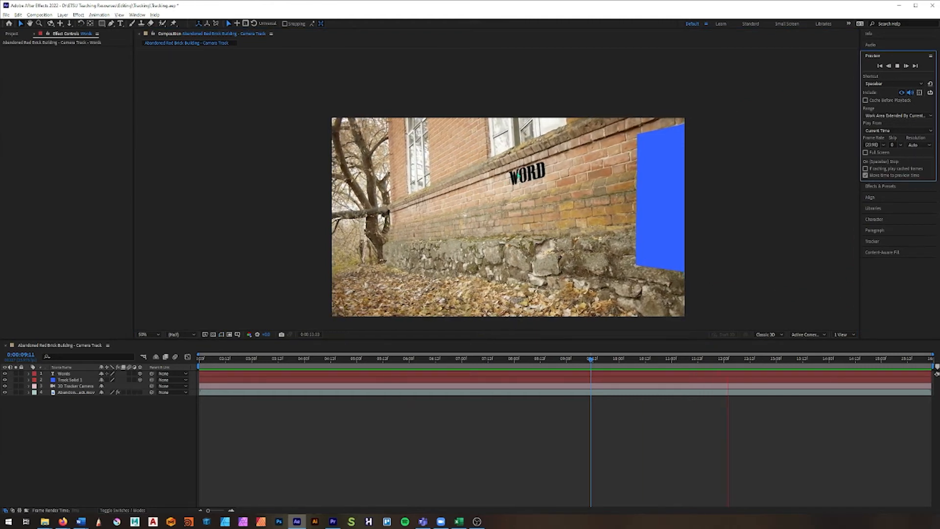
key("space")
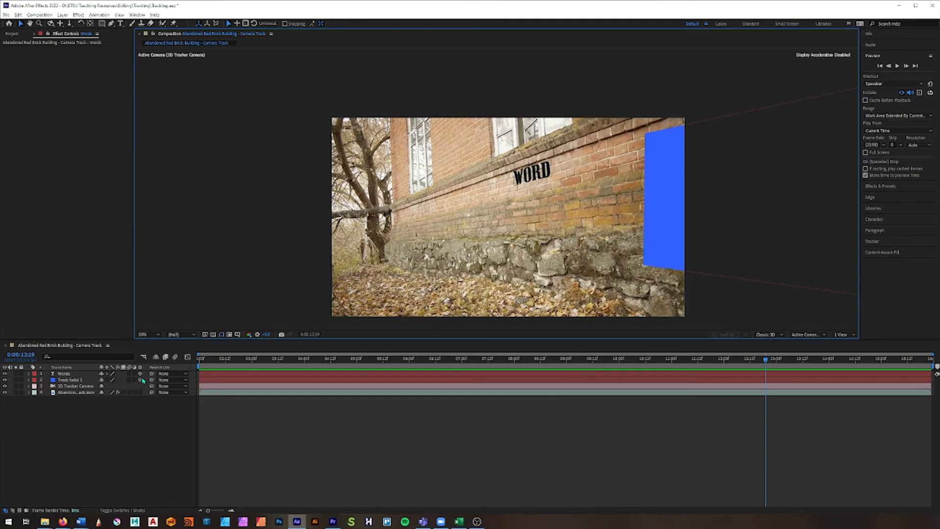
left_click(199, 360)
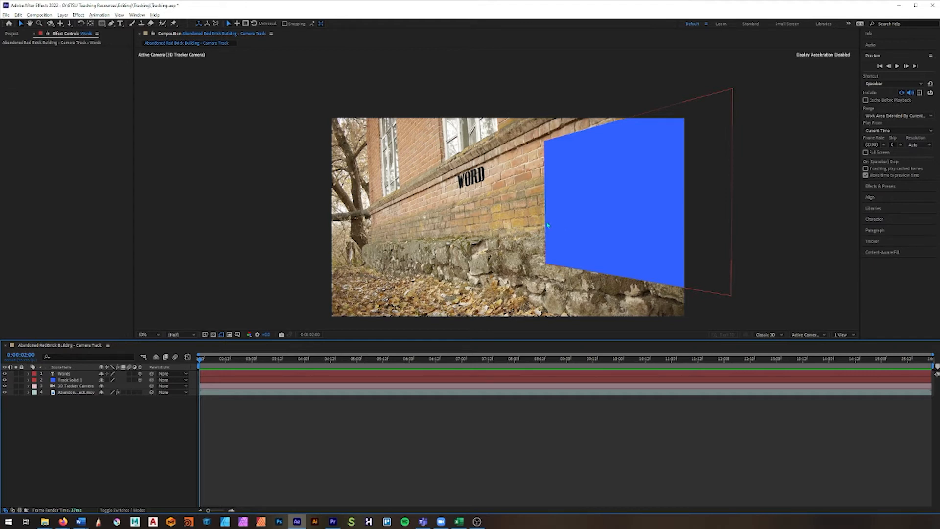
Shrink Track Solid 1 to a small square and rotate it in 3D to match the brick wall's perspective.
left_click(584, 221)
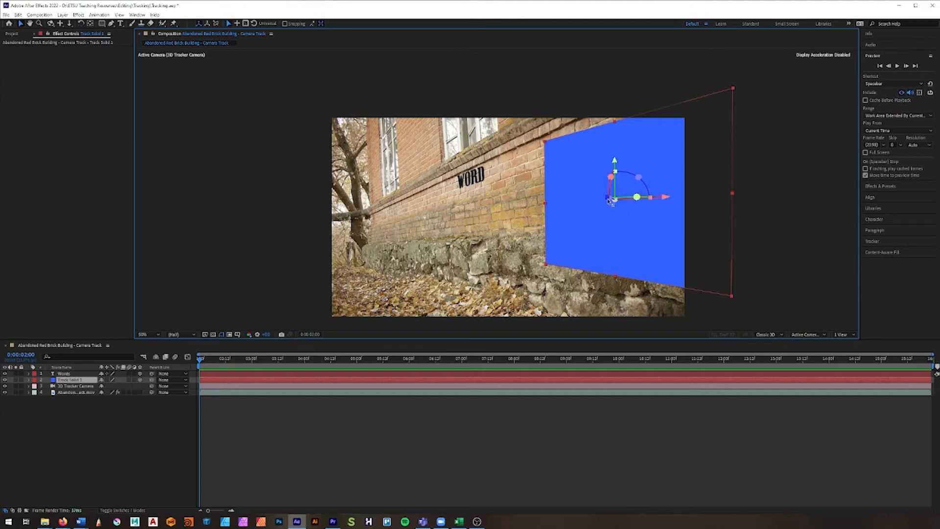
left_click_drag(615, 172, 616, 171)
mouse_move(615, 183)
left_mouse_down()
mouse_move(649, 198)
mouse_move(634, 197)
mouse_move(624, 172)
left_mouse_up()
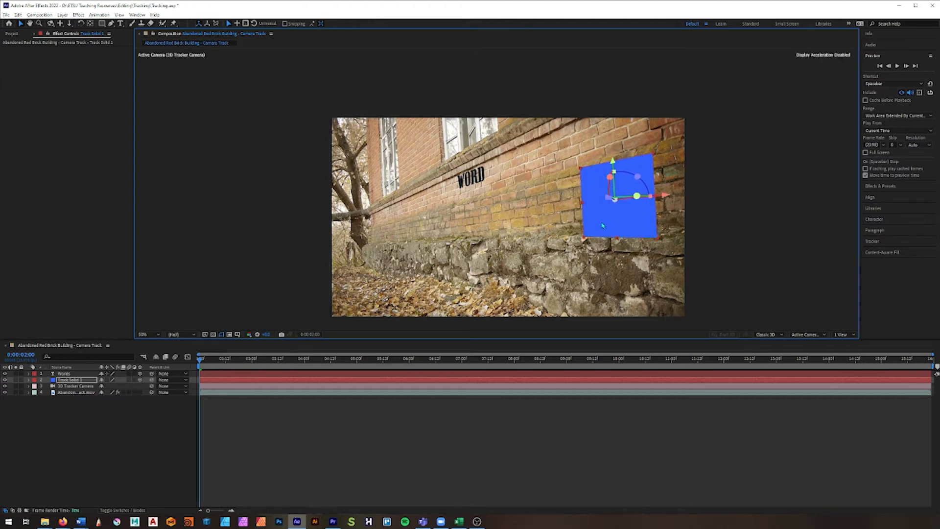
left_click_drag(626, 197, 624, 197)
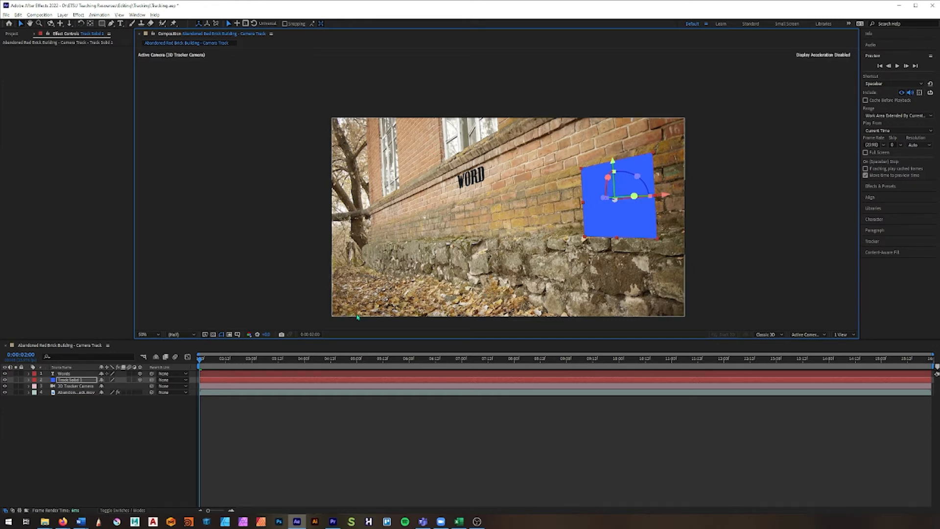
Pre-compose Track Solid 1 as "Tracked Video 1 - Jericho", leaving all attributes in the current composition.
left_click(75, 380)
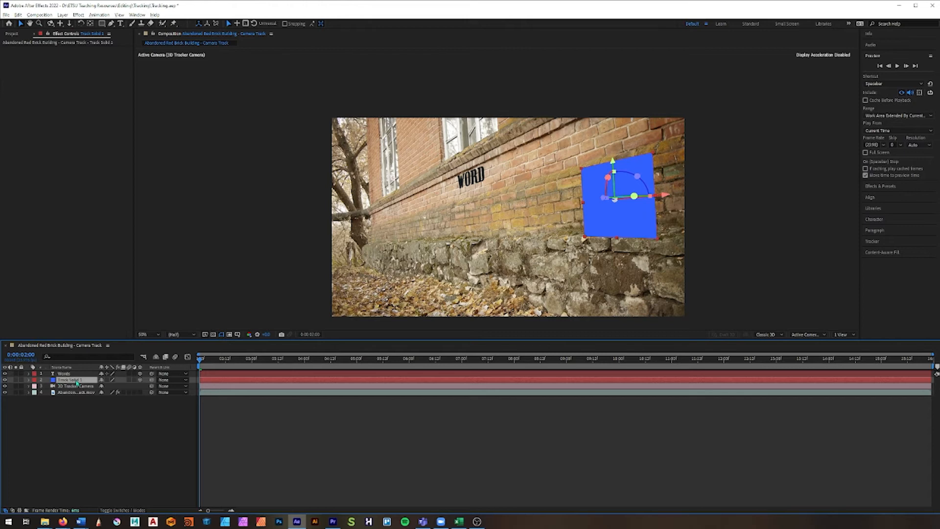
right_click(77, 382)
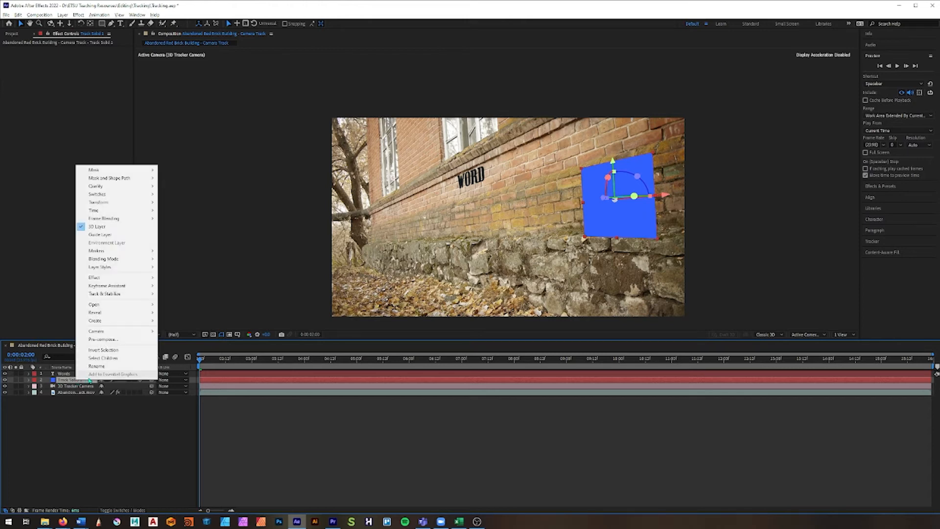
left_click(111, 342)
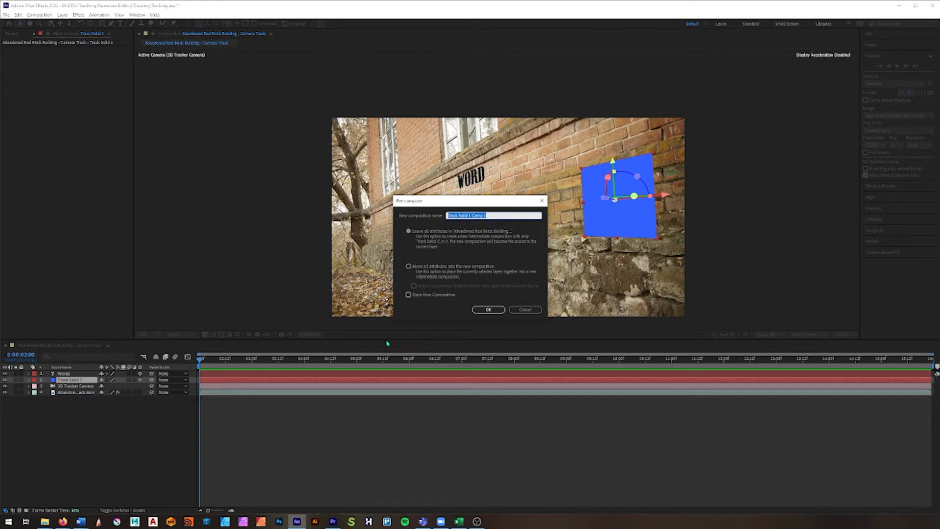
type("Tracked")
left_click(491, 310)
left_click(488, 309)
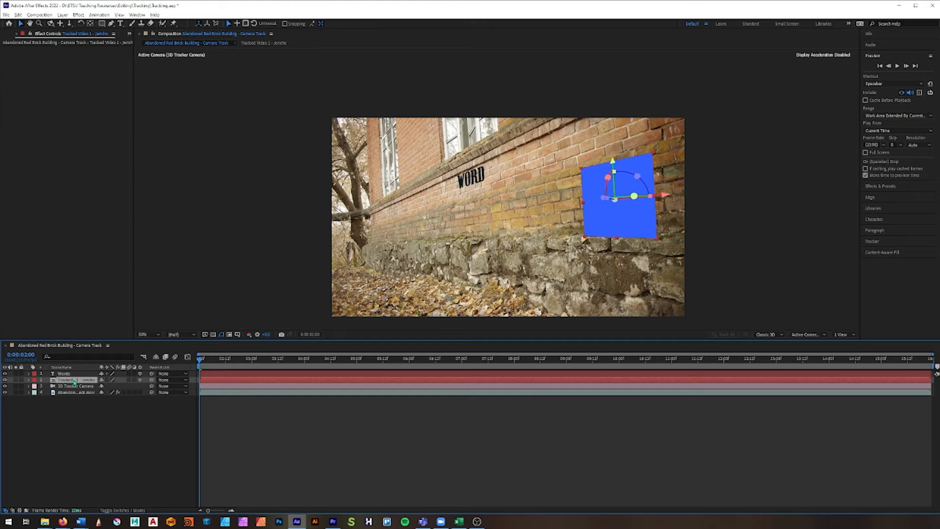
Open the "Tracked Video 1 - Jericho" composition and show the project items with a wider name column.
left_click(77, 422)
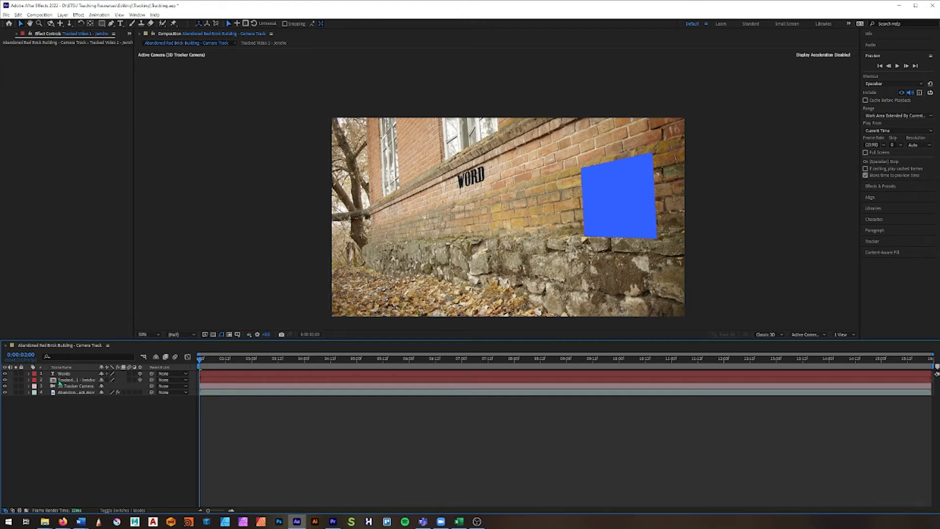
left_click(52, 381)
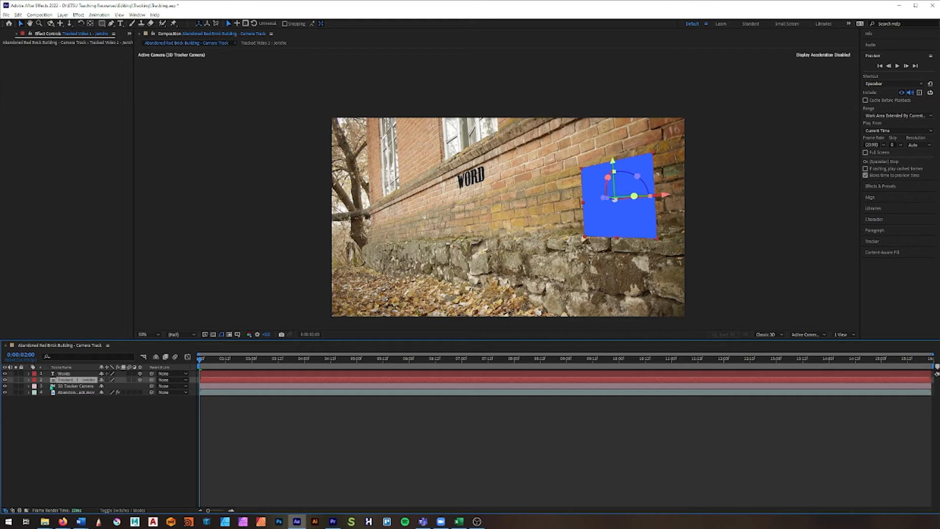
double_click(58, 381)
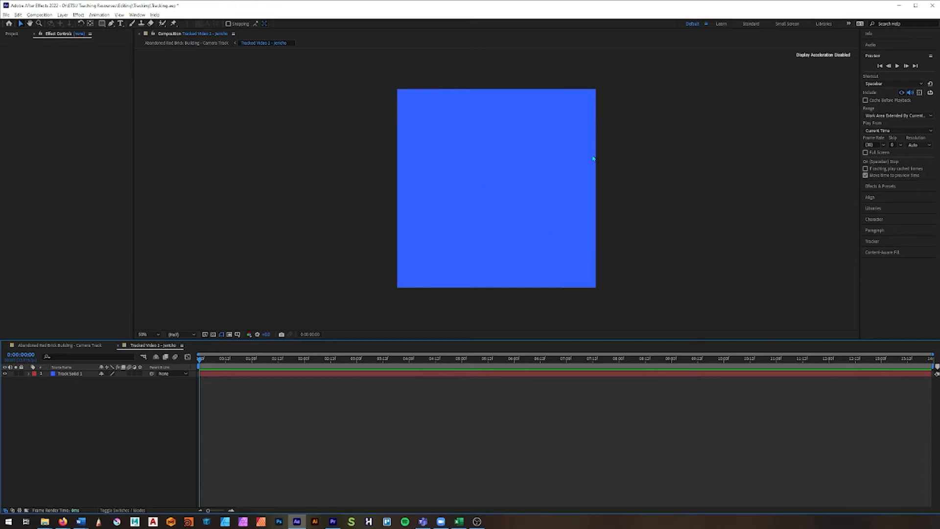
left_click(16, 35)
left_click(52, 186)
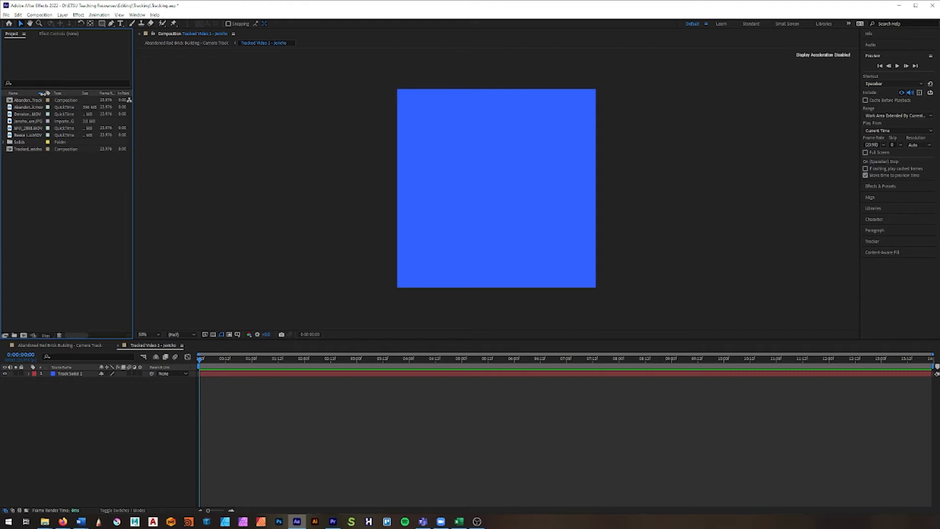
left_click_drag(44, 93, 86, 94)
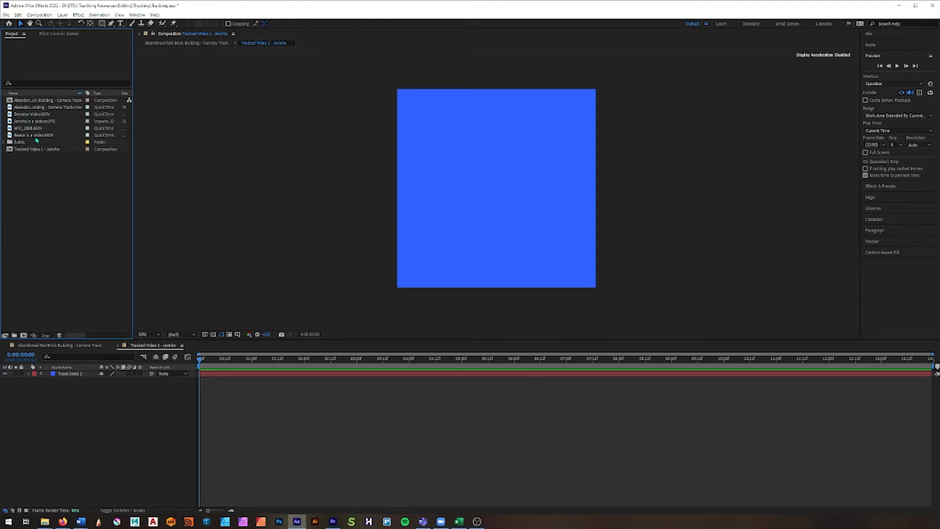
Add "Jericho is a picture.JPG" and "Reese is a video.MOV" beneath Track Solid 1 and hide the solid.
left_click(50, 136)
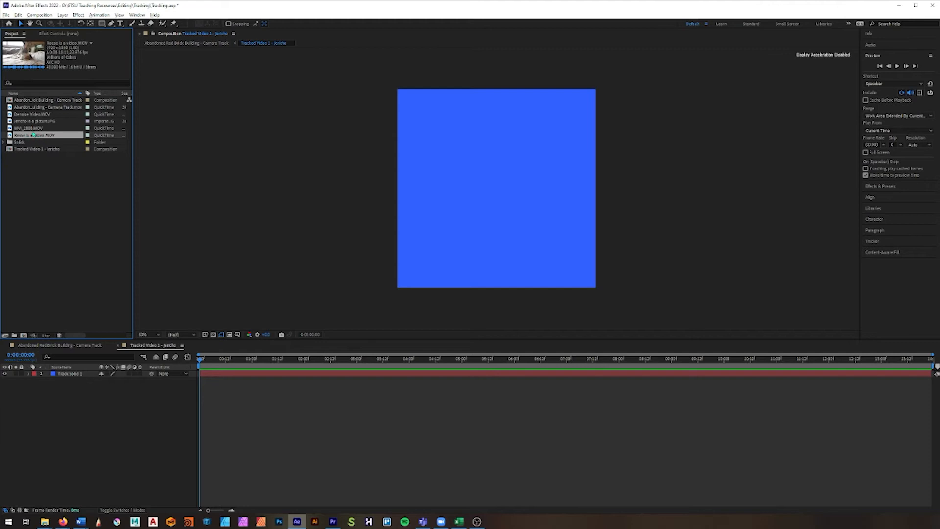
left_click(47, 122)
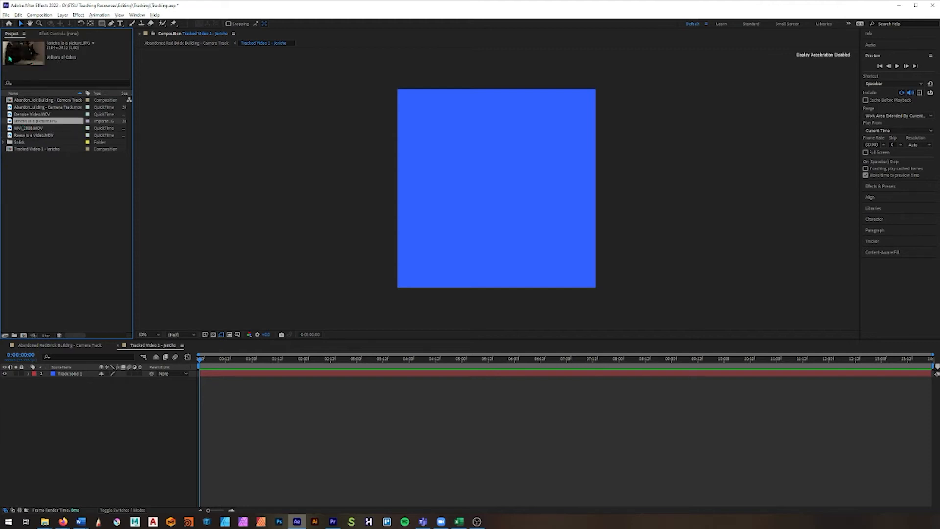
left_click_drag(32, 126, 106, 414)
left_click(27, 135)
left_click_drag(27, 136, 82, 386)
left_click(74, 374)
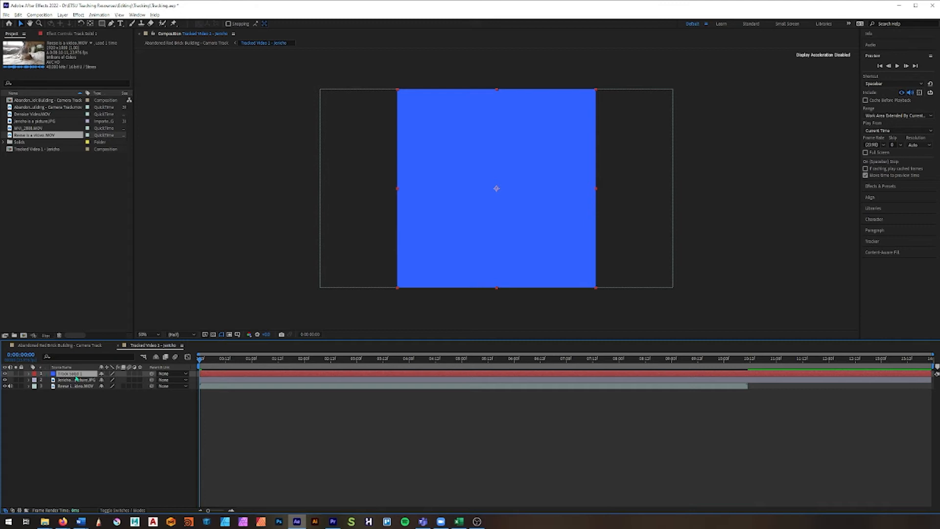
left_click(4, 374)
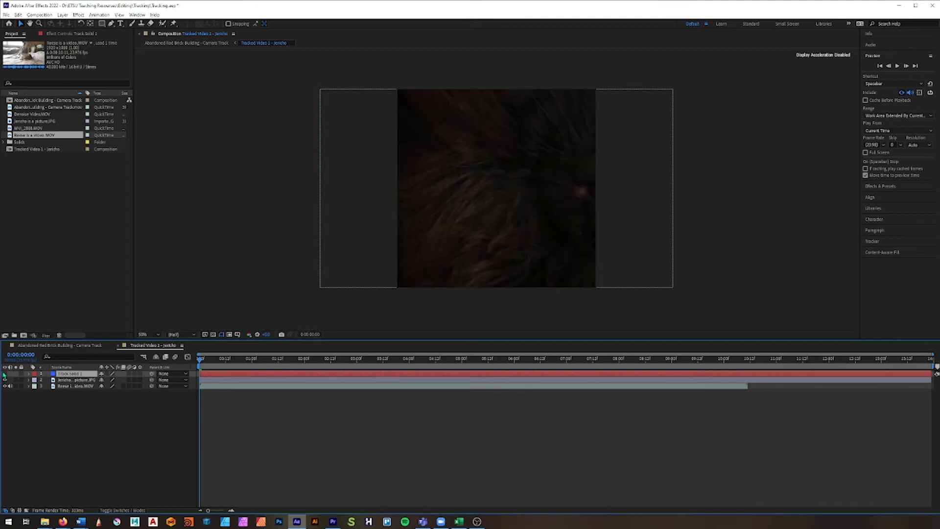
Scale the Jericho picture layer down to 25%.
left_click(68, 380)
left_click(478, 212)
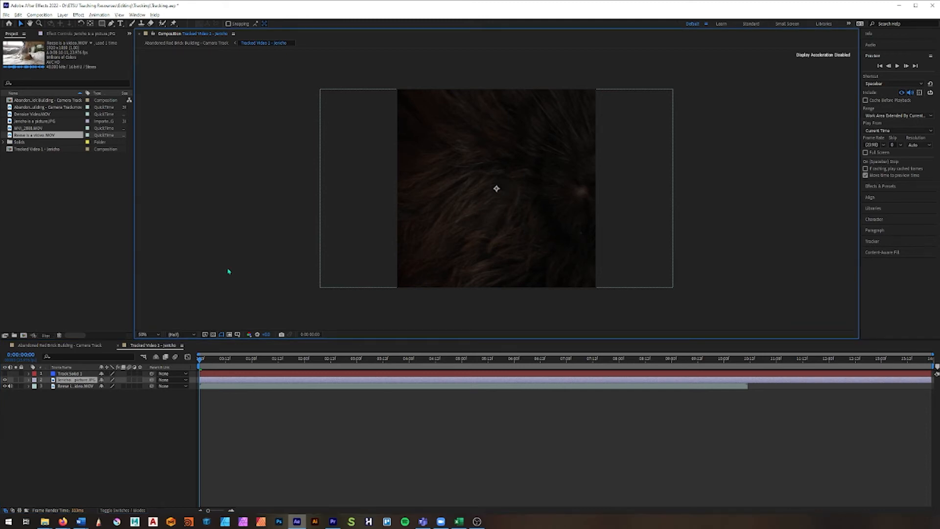
left_click(29, 380)
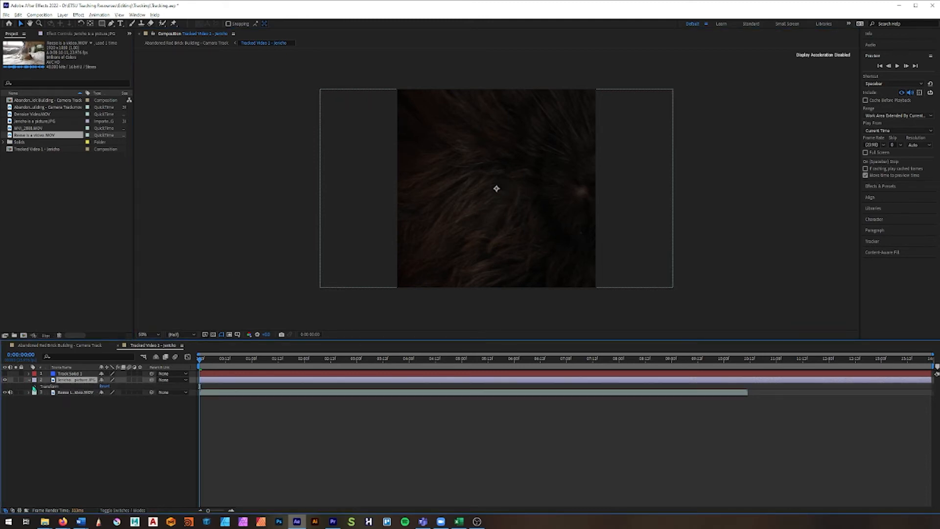
left_click(34, 386)
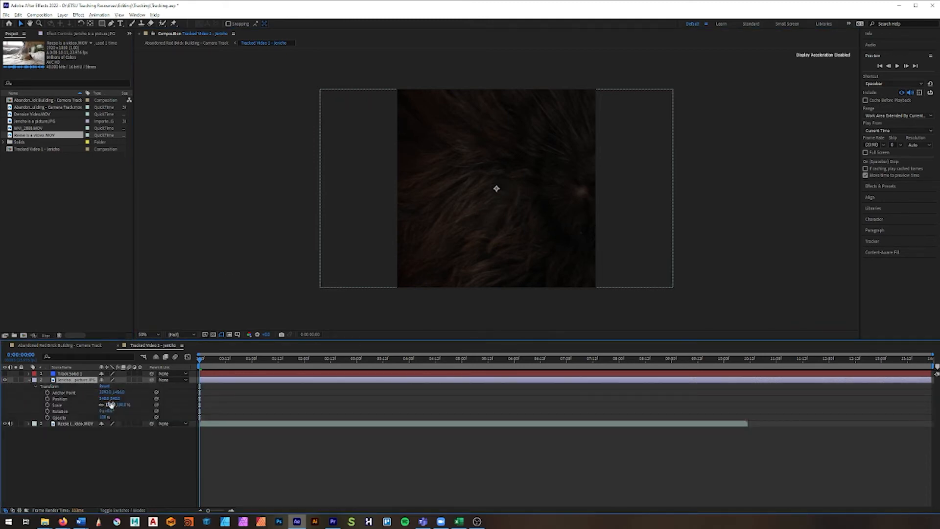
left_click_drag(108, 406, 103, 428)
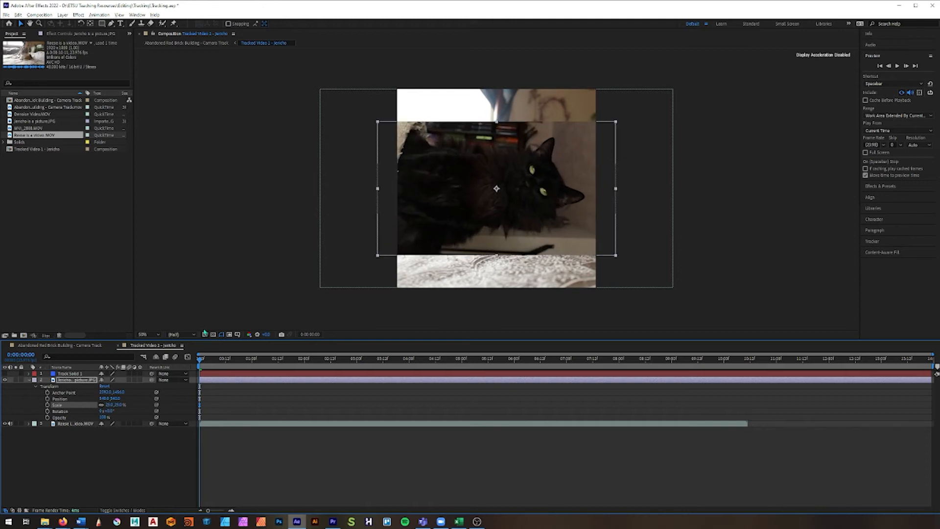
left_click(108, 411)
type("90")
key("Return")
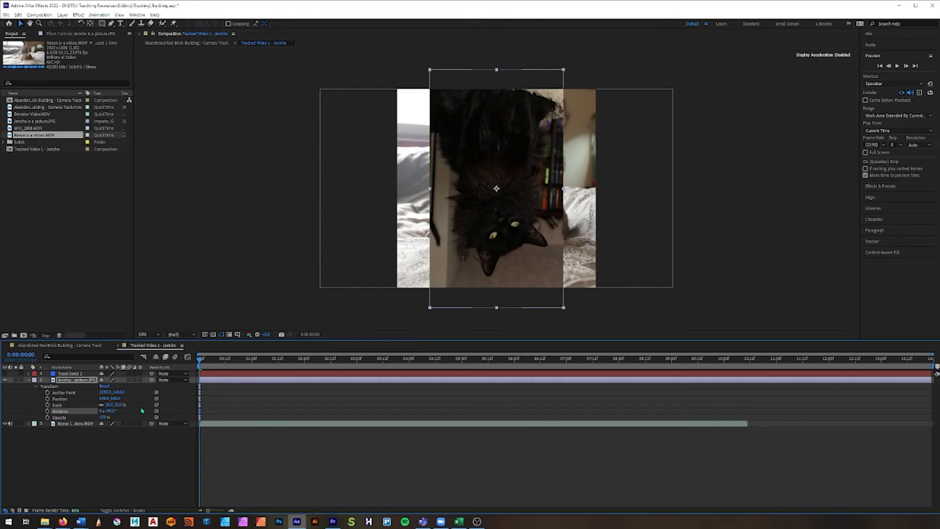
Set the Jericho picture's rotation to -90° and shift it slightly up and to the right in the frame.
left_click(110, 411)
type("-90")
key("Return")
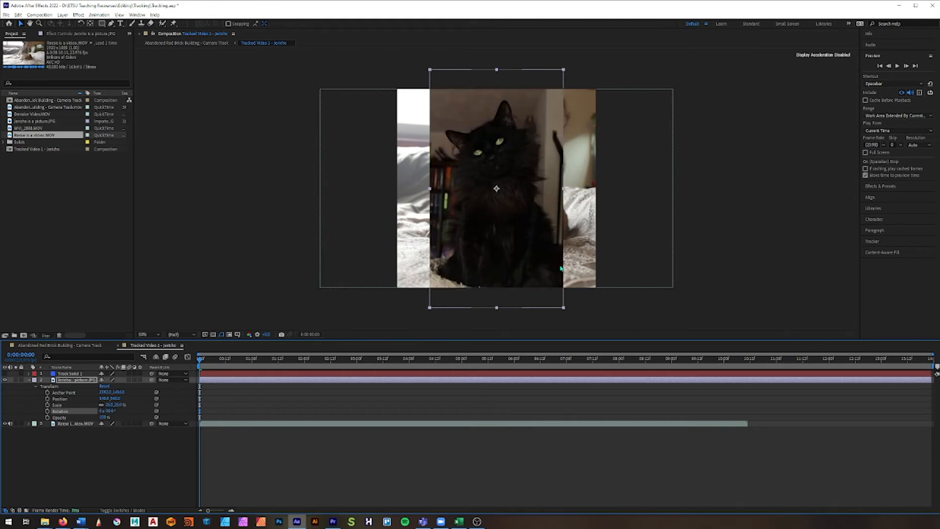
left_click_drag(517, 238, 519, 229)
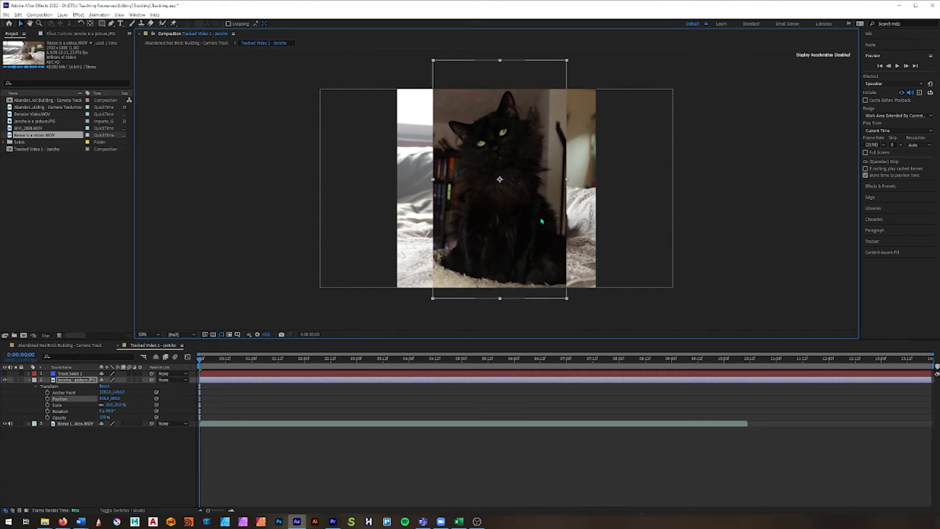
Hide the "Reese is a video.MOV" layer and return to the "Abandoned Red Brick Building - Camera Track" composition.
left_click(5, 424)
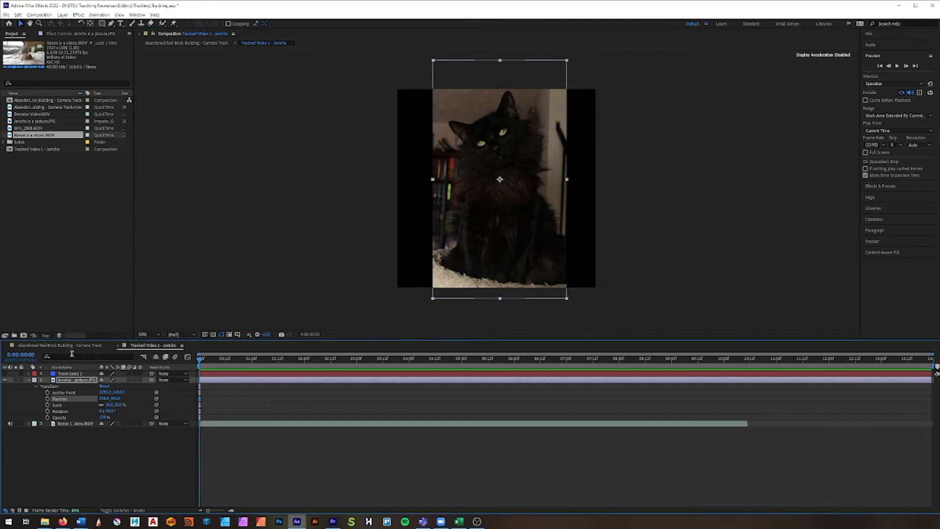
left_click(35, 347)
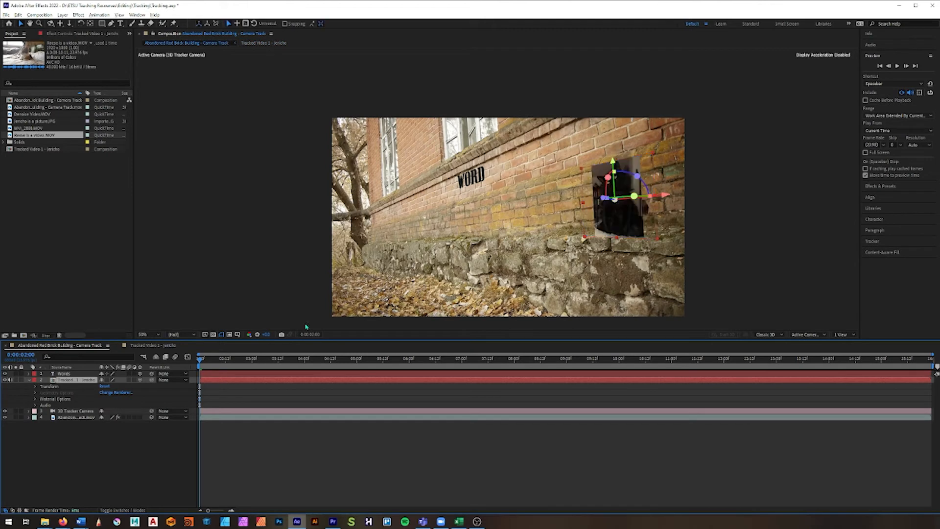
Deselect the tracked picture layer and preview the composition to check how the cat picture sticks to the wall.
left_click(719, 221)
left_click(604, 223)
left_click(674, 261)
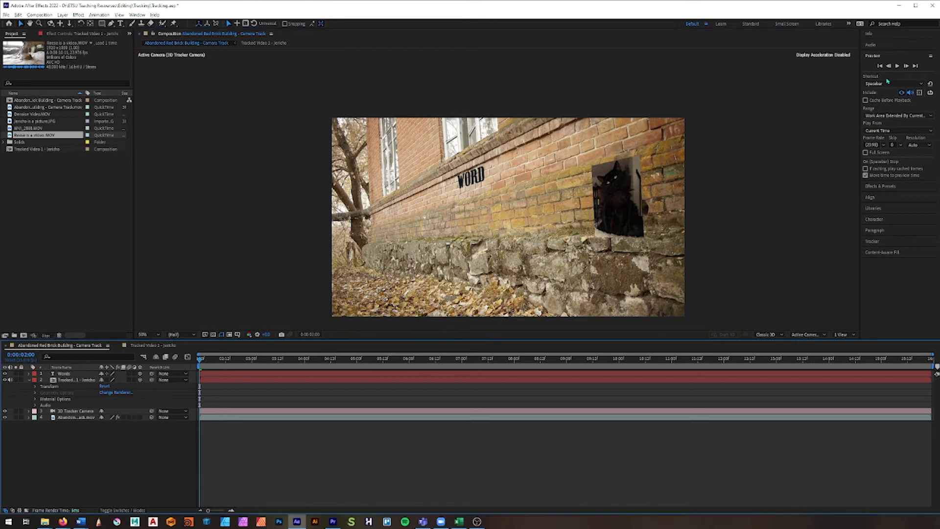
left_click(897, 65)
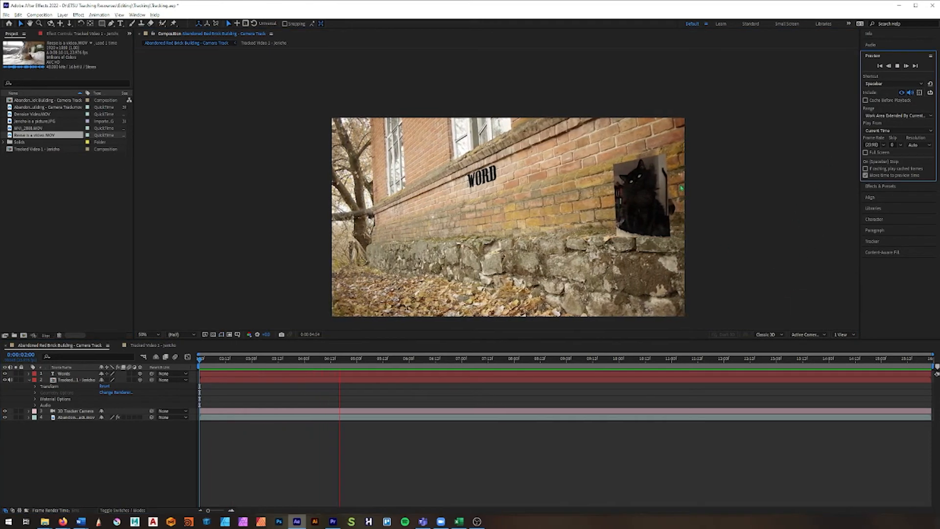
Stop the preview and return the current time to the start of the building composition.
left_click(897, 65)
left_click(211, 365)
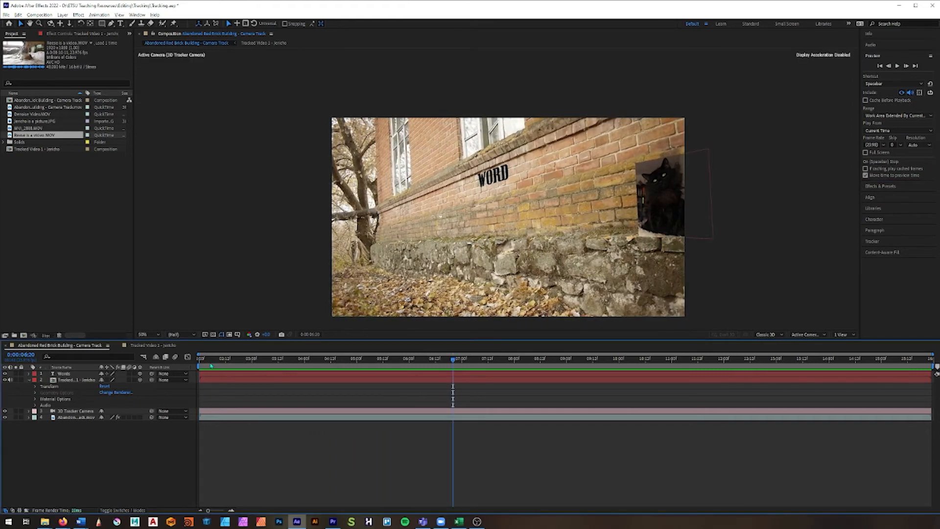
left_click(201, 363)
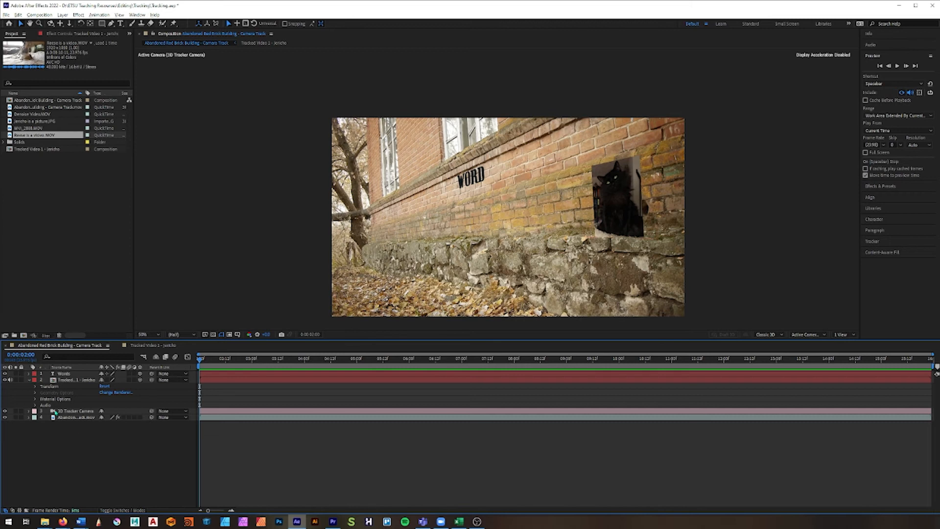
In "Tracked Video 1 - Jericho", replace the visible Jericho picture with the "Reese is a video.MOV" layer and shift the video slightly left.
left_click(147, 345)
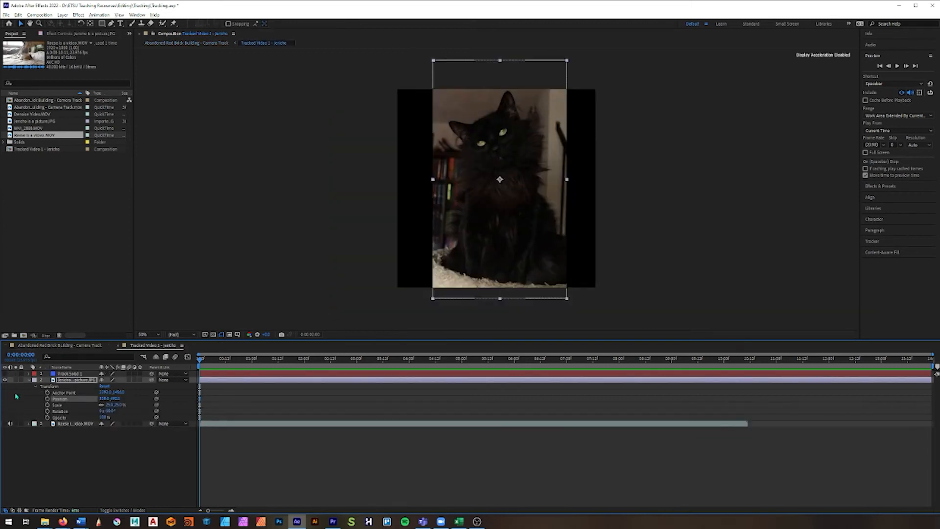
left_click(5, 380)
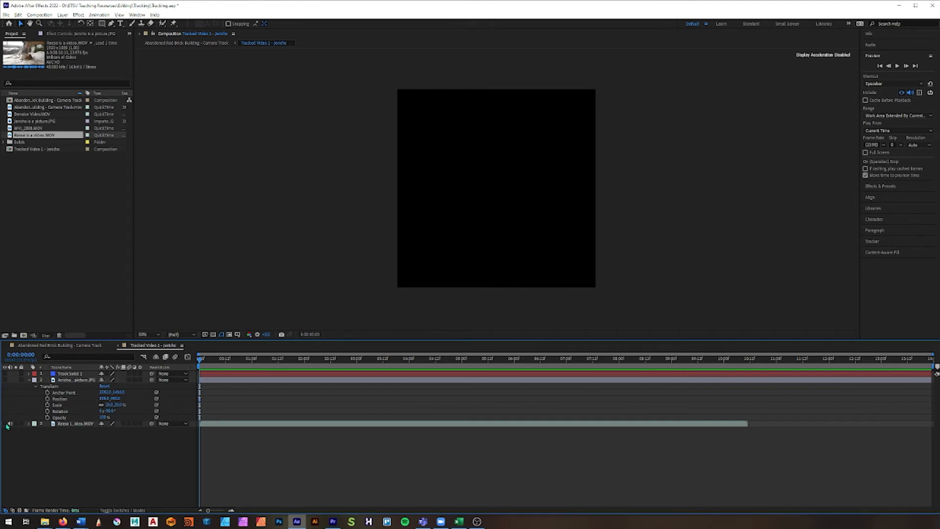
left_click(5, 423)
left_click_drag(502, 239, 491, 240)
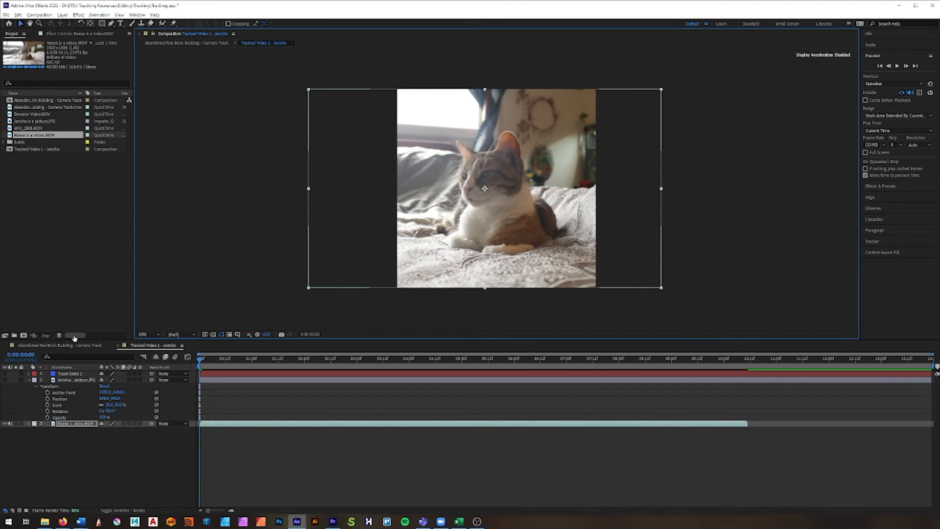
Return to the "Abandoned Red Brick Building - Camera Track" composition and preview how the cat video sticks to the wall.
left_click(53, 345)
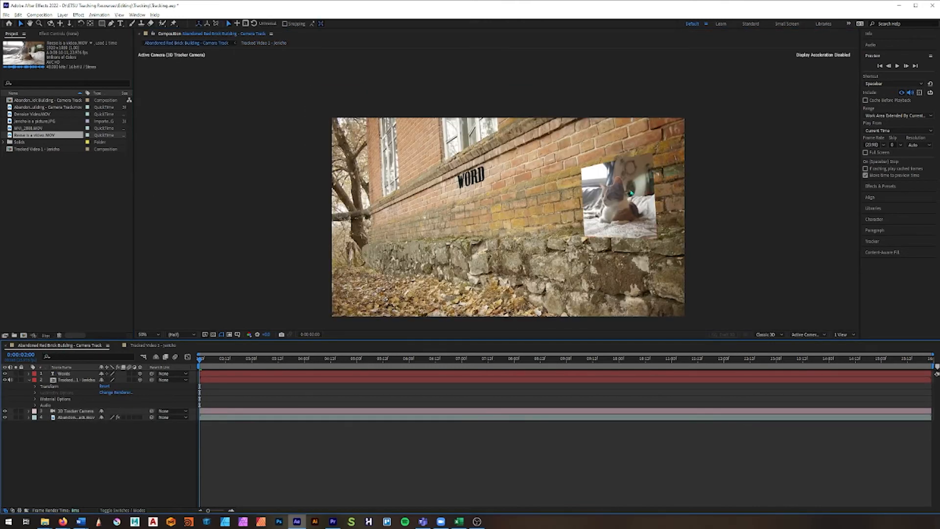
left_click(896, 77)
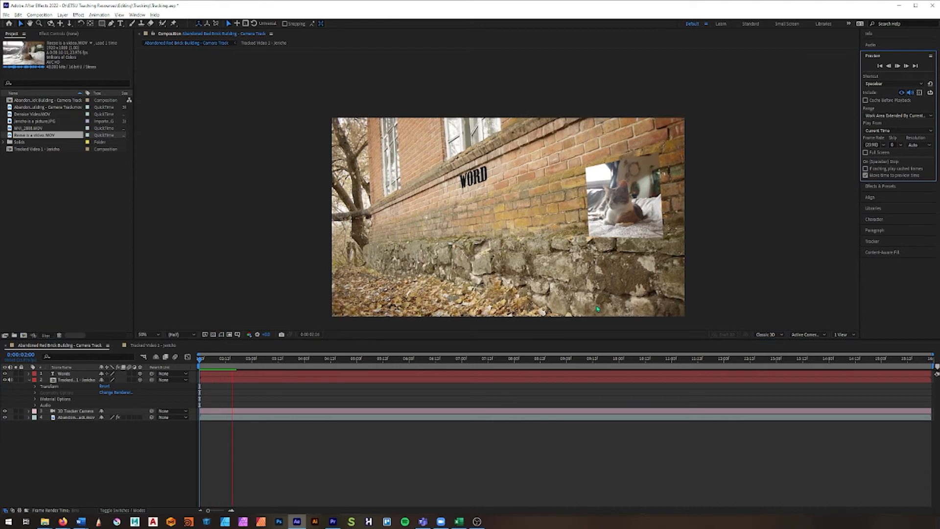
key("space")
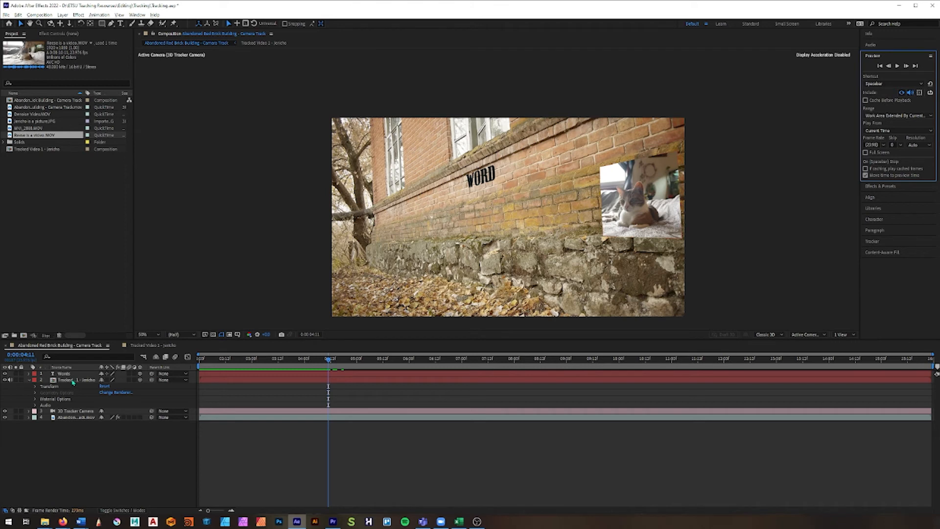
Open the tracked video pre-composition and draw a star-shaped mask on the "Reese is a video.MOV" layer with the Star tool.
left_click(88, 381)
double_click(78, 382)
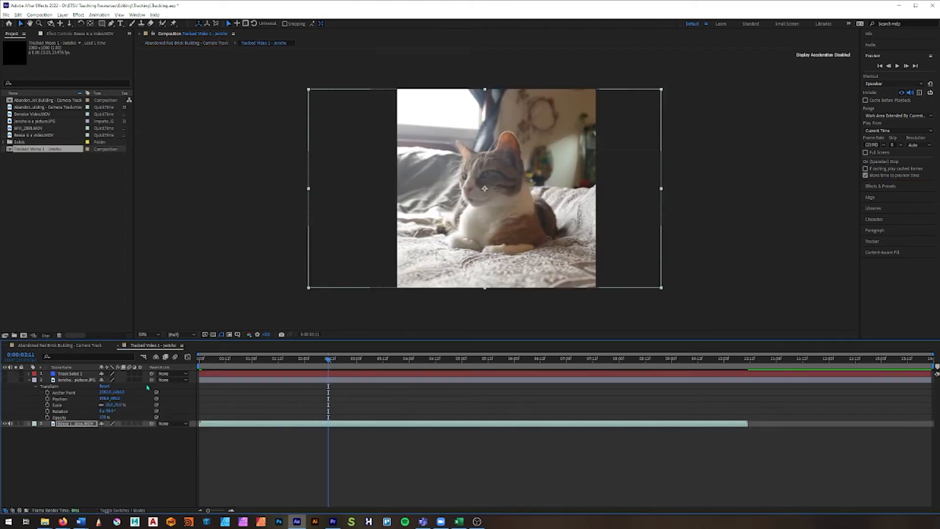
left_click(79, 424)
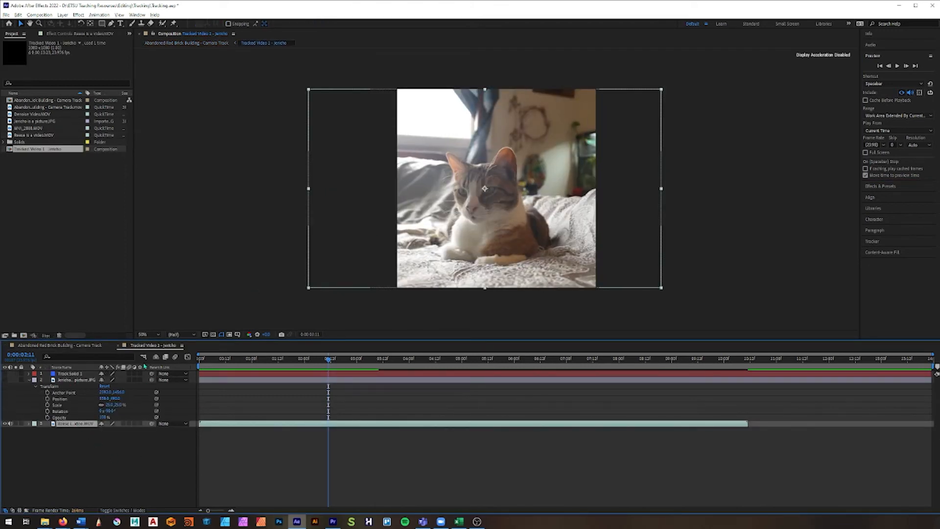
left_click(102, 24)
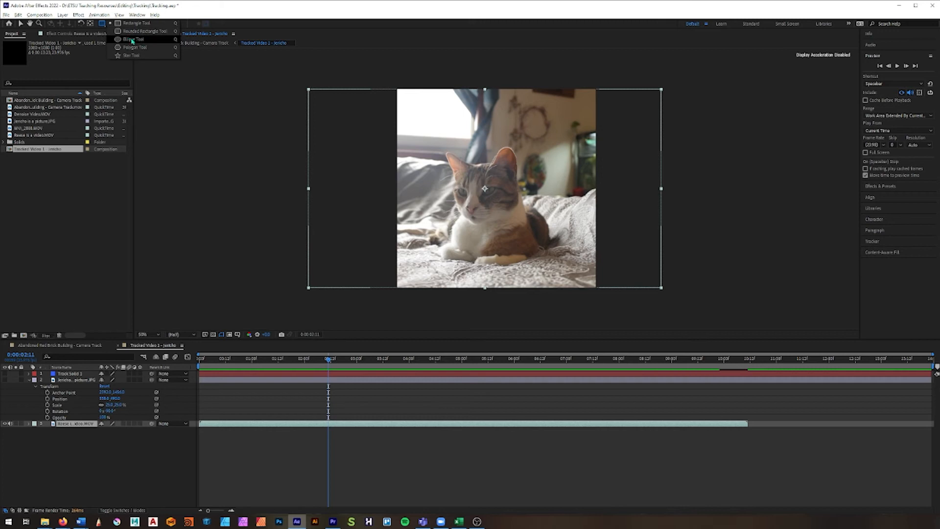
left_click(134, 56)
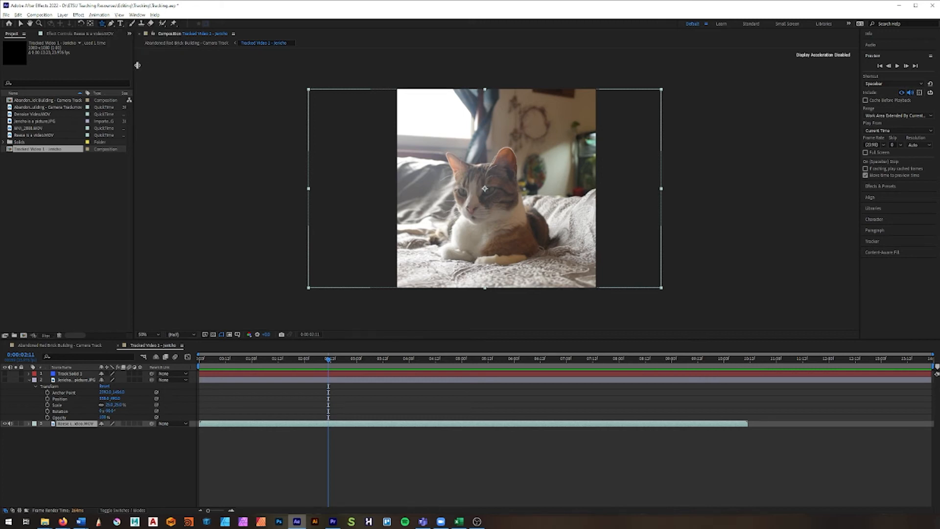
mouse_move(451, 152)
left_mouse_down()
mouse_move(483, 208)
mouse_move(548, 251)
mouse_move(510, 189)
left_mouse_up()
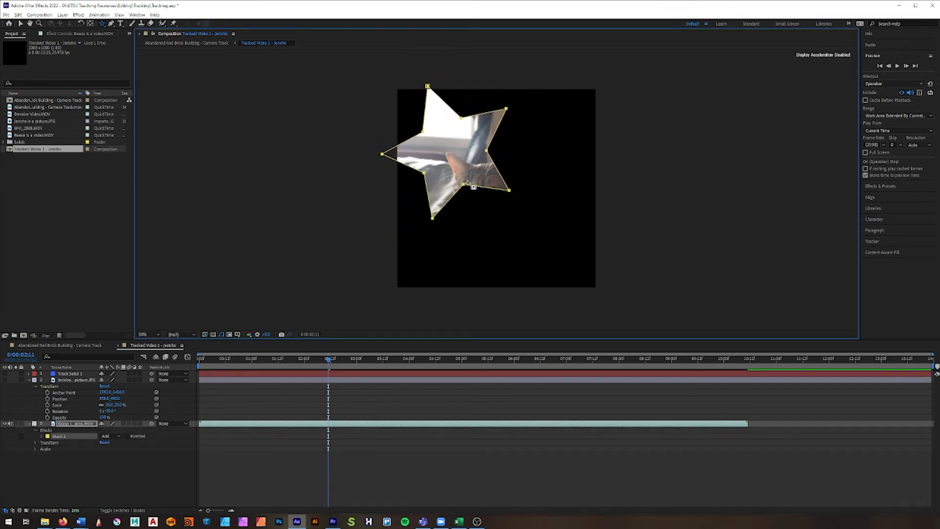
Move the star mask over the cat's face, undoing any accidental second mask.
left_click(62, 436)
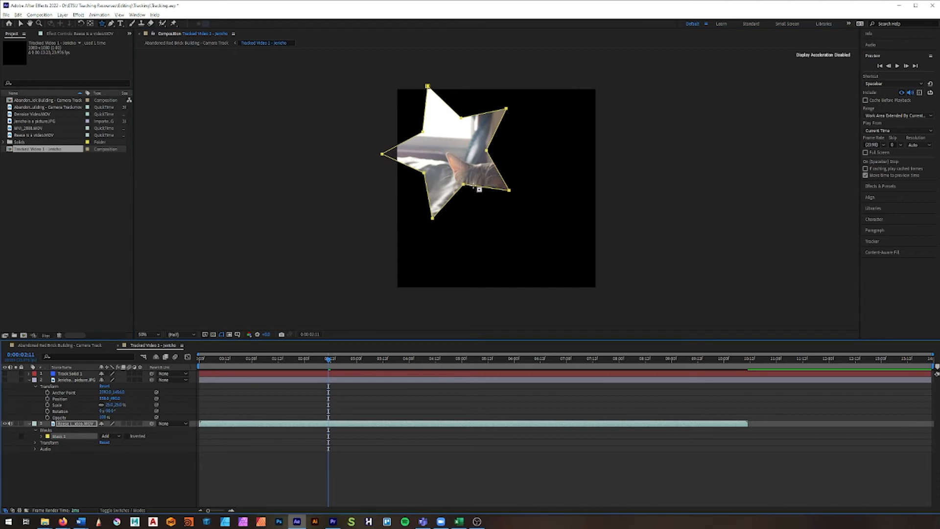
left_click_drag(494, 166, 504, 175)
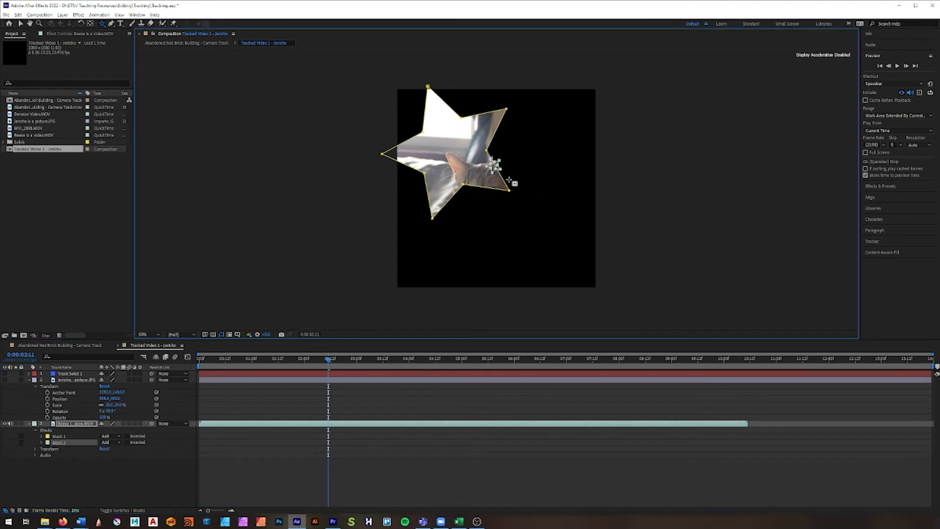
key("ctrl+z")
key("v")
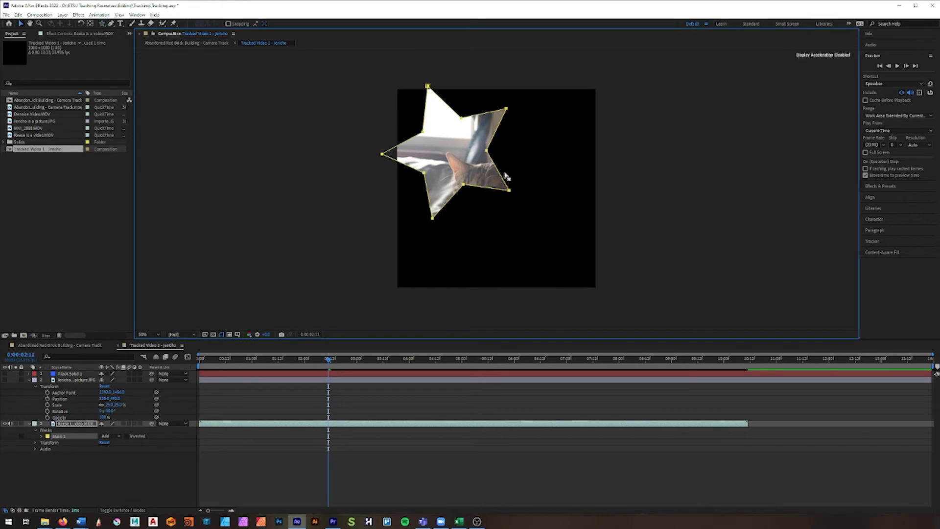
left_click_drag(499, 175, 532, 210)
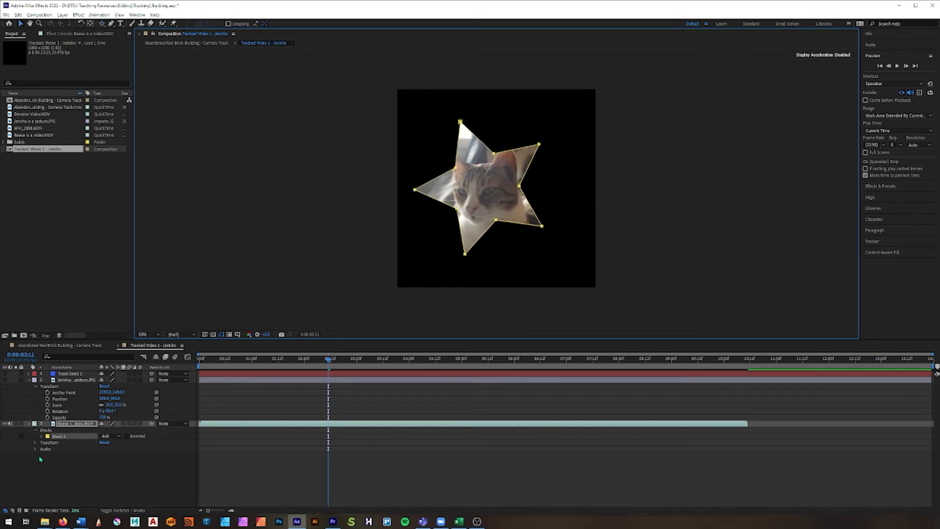
Soften the star mask's edges with a feather of about 73 pixels, keeping its opacity at 100%.
left_click(36, 443)
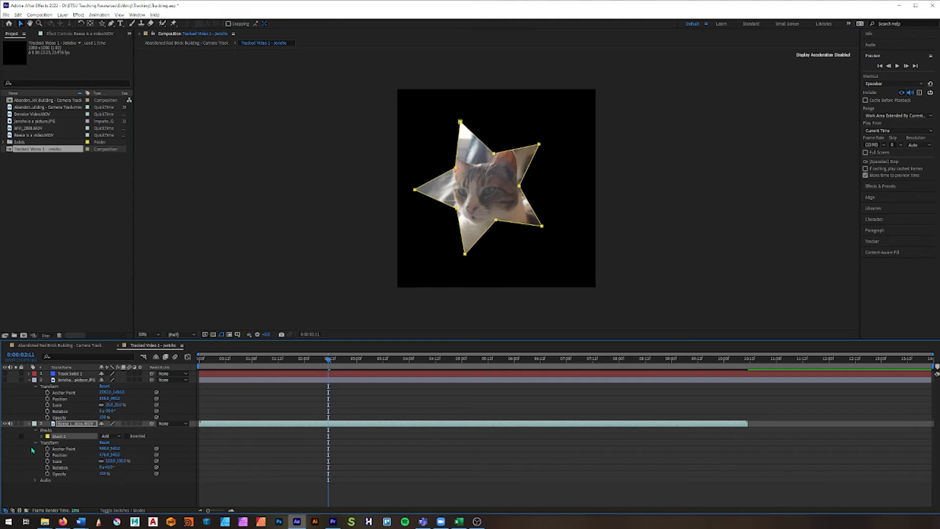
left_click(35, 442)
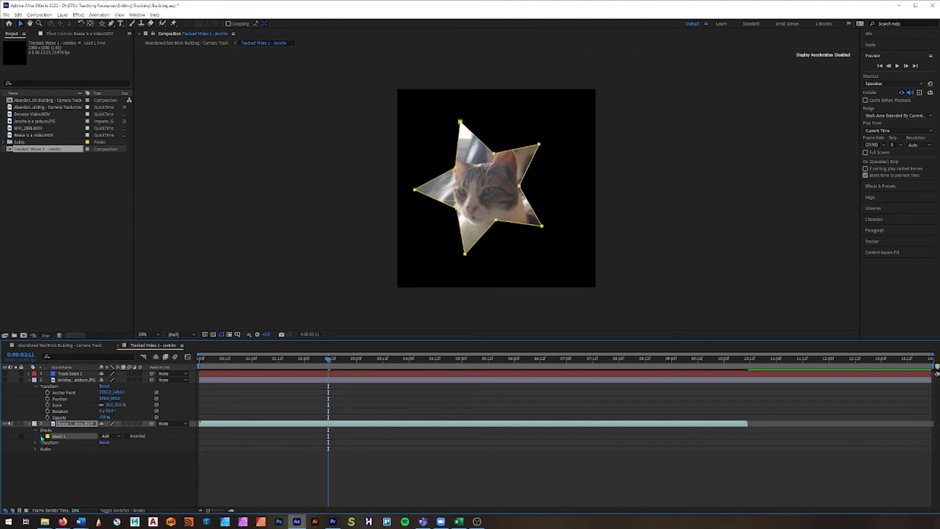
left_click(41, 436)
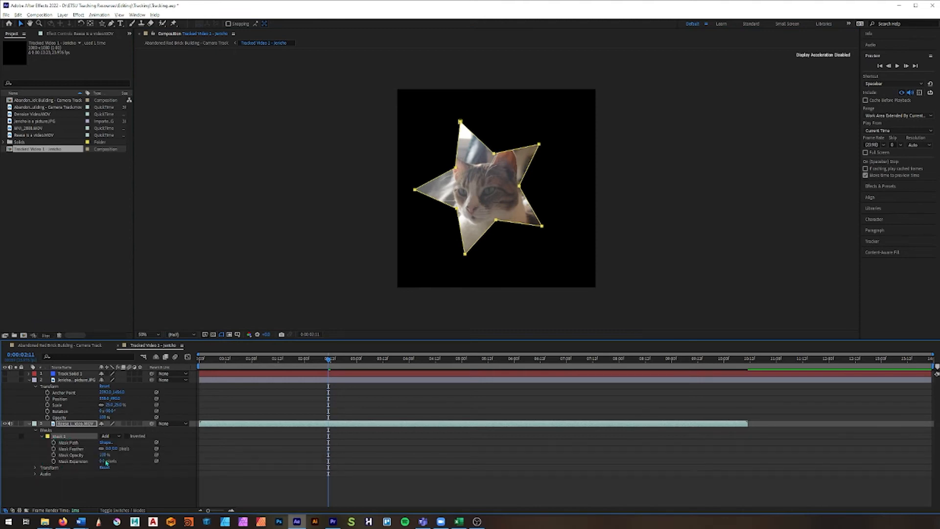
left_click_drag(114, 448, 142, 448)
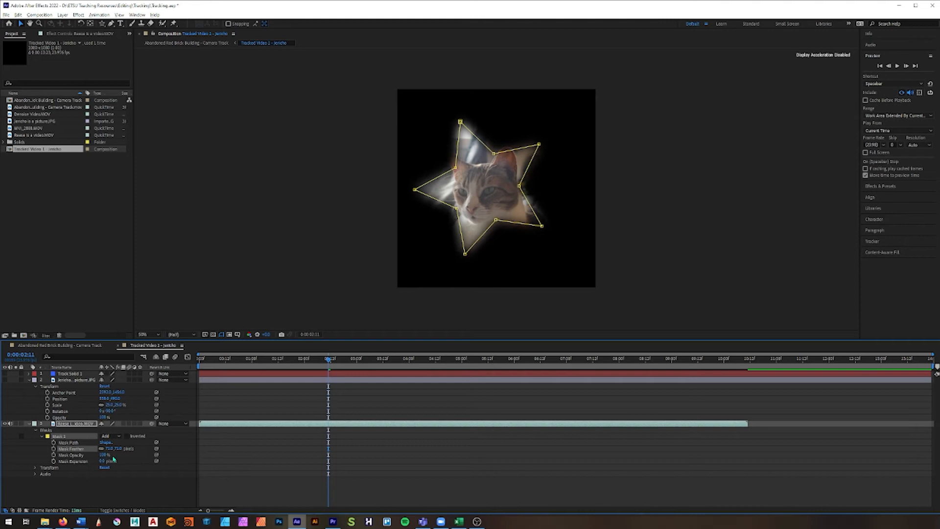
mouse_move(105, 456)
left_mouse_down()
mouse_move(96, 456)
mouse_move(105, 455)
left_mouse_up()
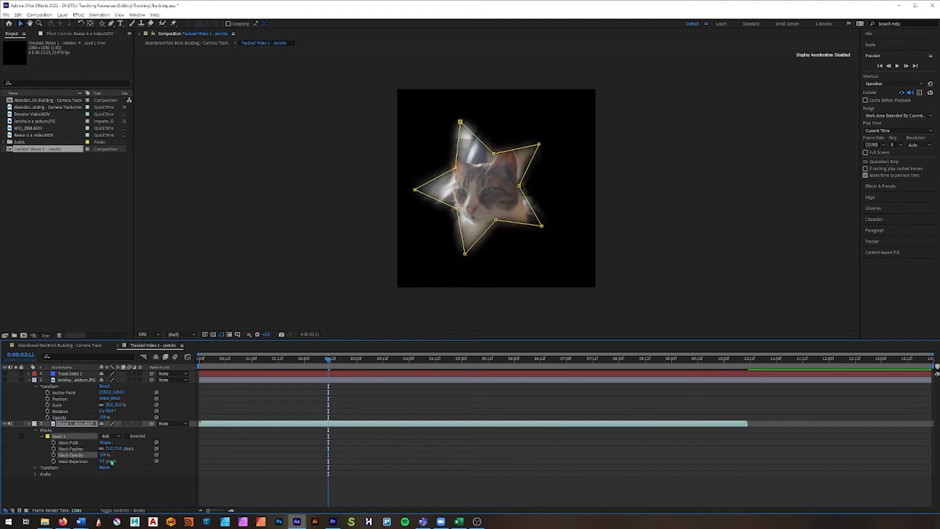
Enlarge the star mask with a mask expansion of about 40 pixels.
left_click_drag(102, 461, 118, 461)
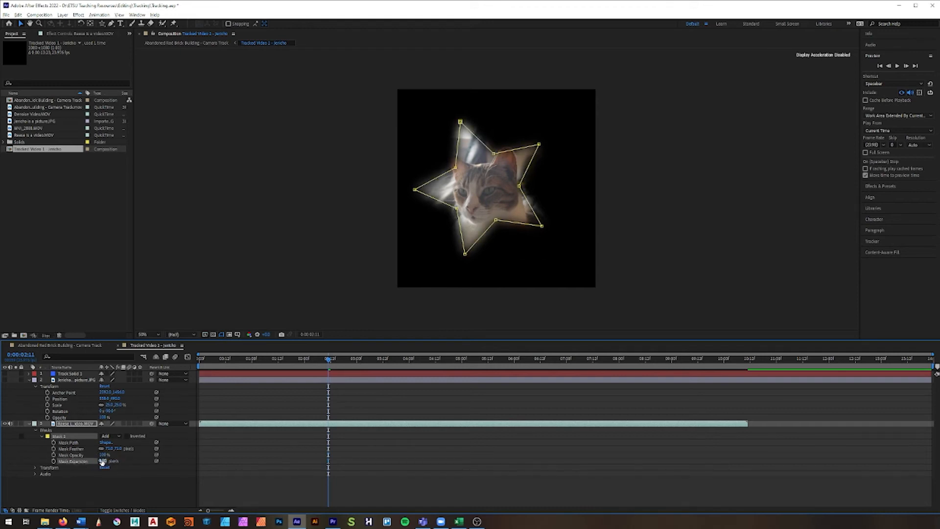
left_click_drag(109, 460, 126, 461)
left_click(122, 483)
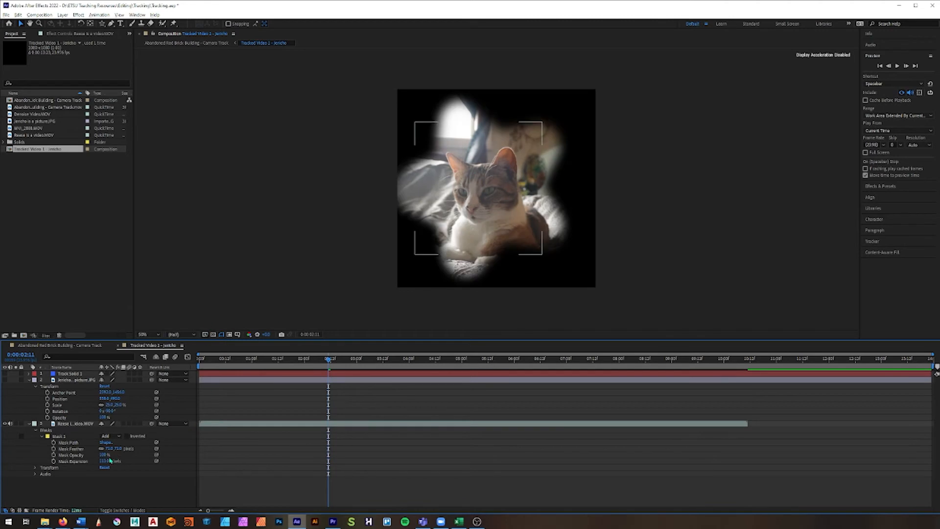
left_click_drag(104, 463, 78, 460)
Rotate the star mask so that two points flank the cat's ears and one point faces downward.
left_click(312, 425)
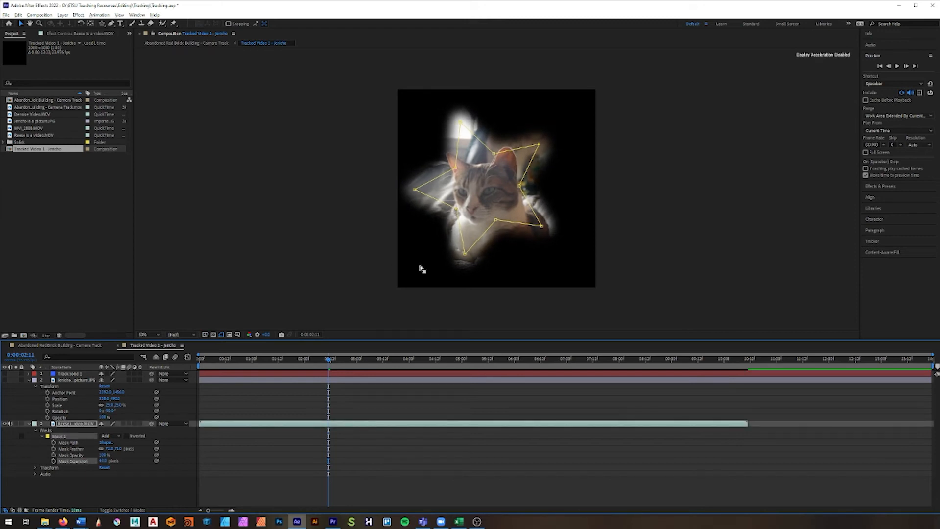
double_click(460, 229)
left_click_drag(548, 122, 569, 206)
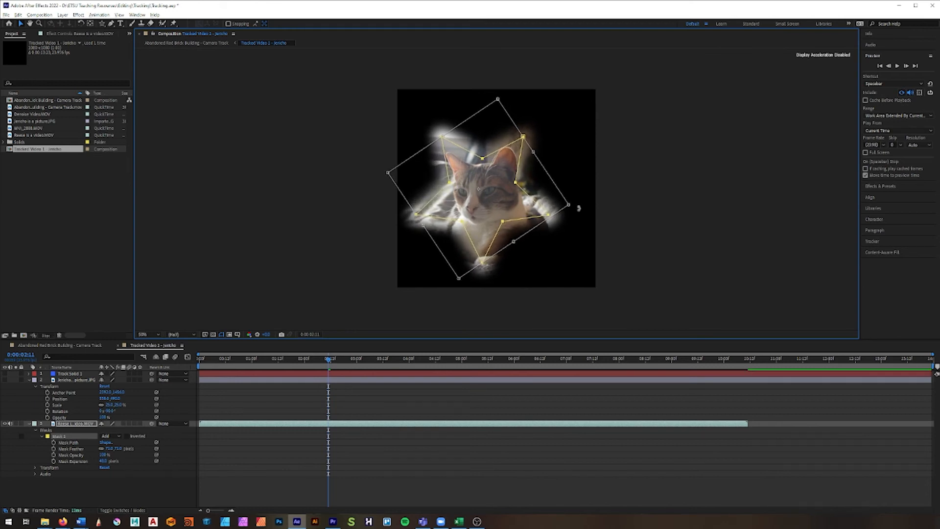
left_click_drag(571, 208, 575, 198)
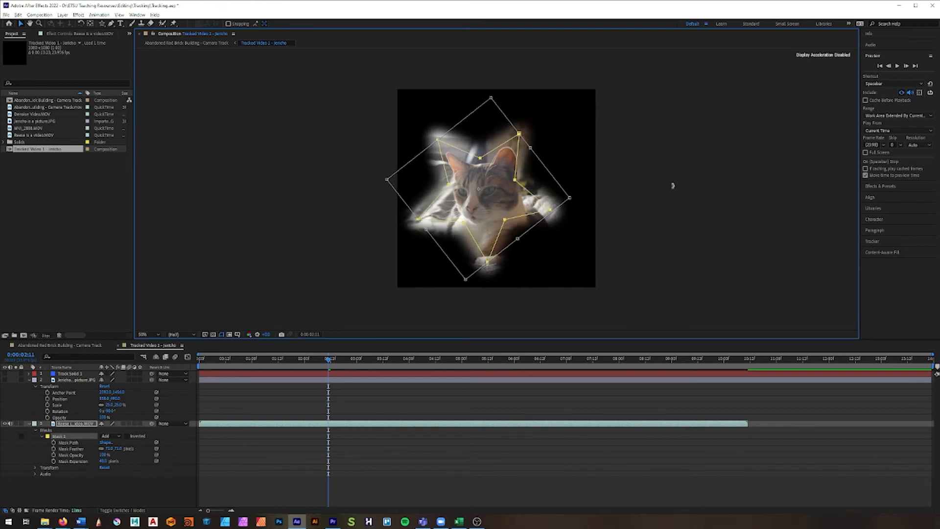
left_click(419, 428)
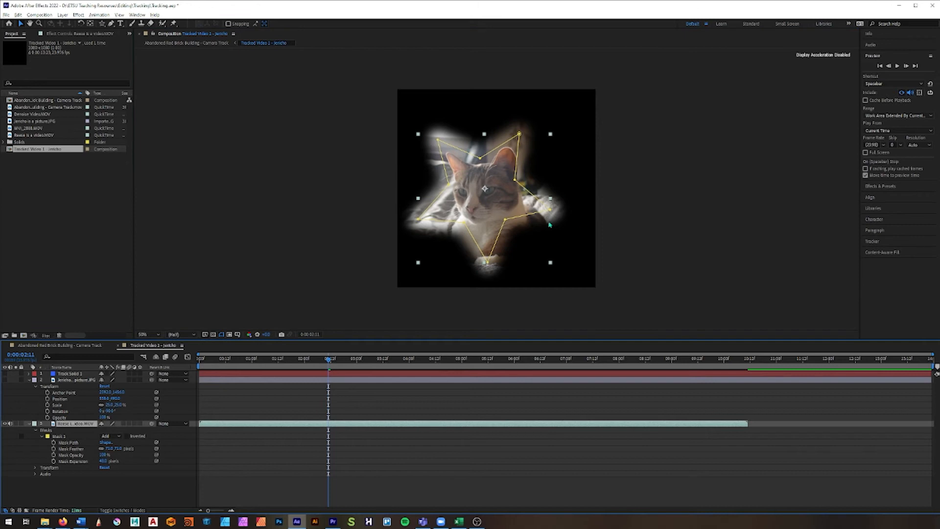
Return to the building composition, deselect the tracked layer, and preview the star-masked cat video on the wall from near the start.
left_click(31, 347)
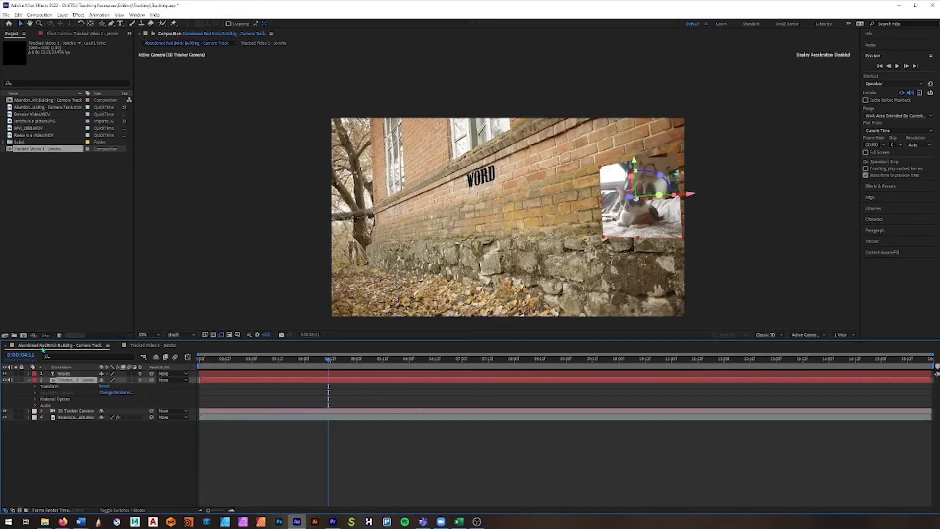
left_click(729, 250)
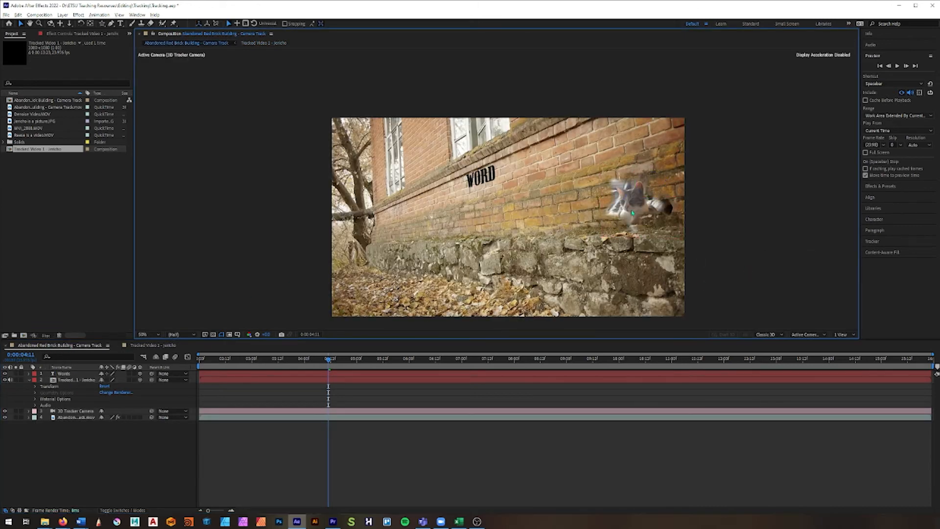
left_click(897, 65)
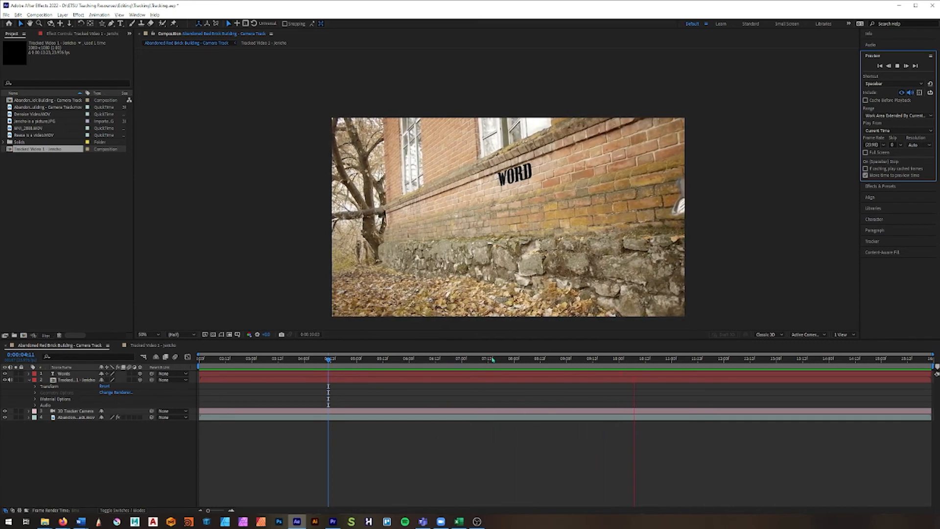
left_click(202, 360)
left_click(898, 65)
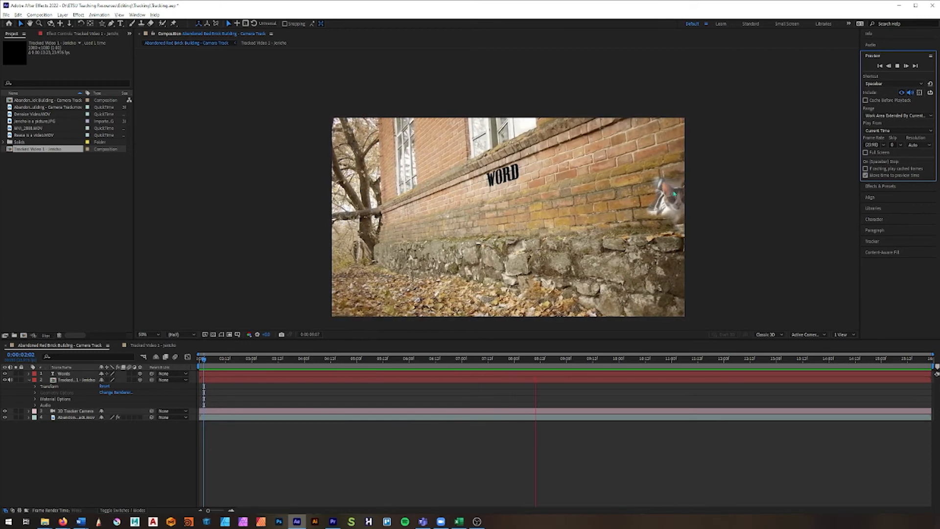
left_click(898, 68)
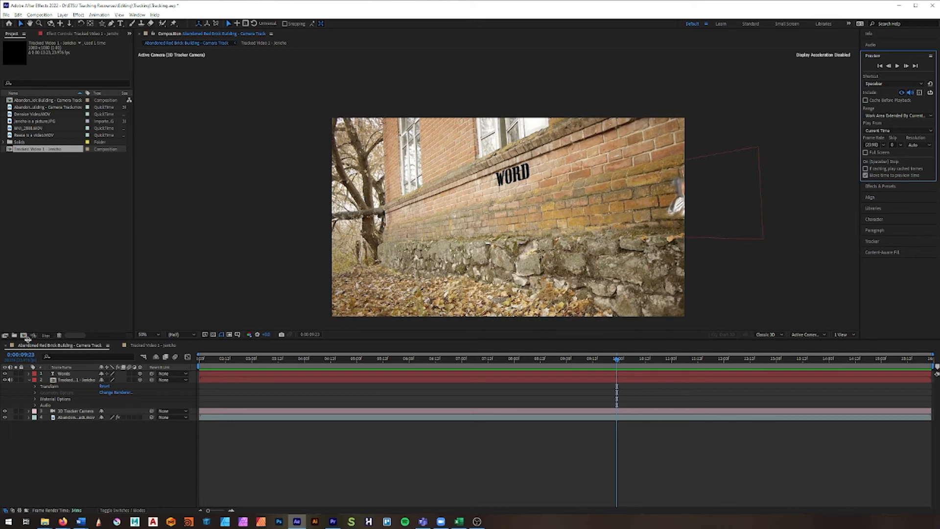
Create a new composition from the MVI_2888.MOV clip and close the building and Tracked Video 1 compositions.
left_click(154, 345)
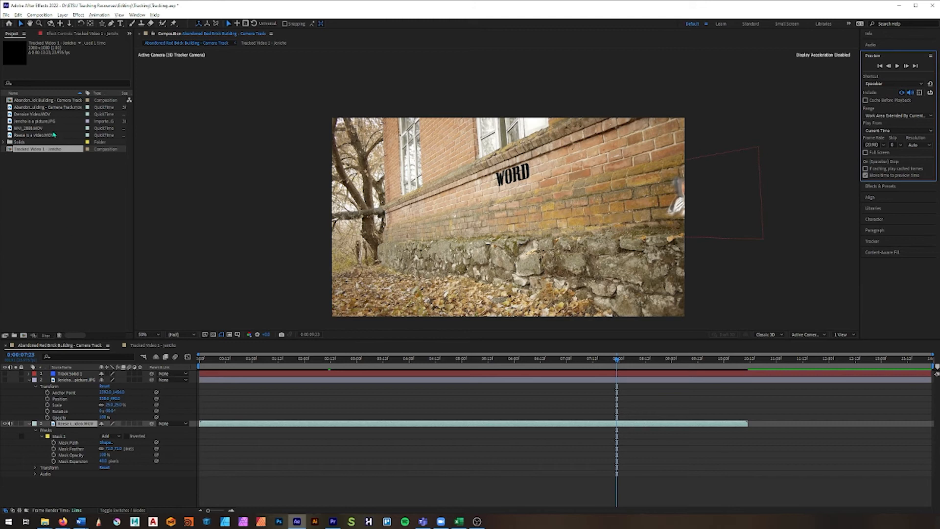
left_click(20, 128)
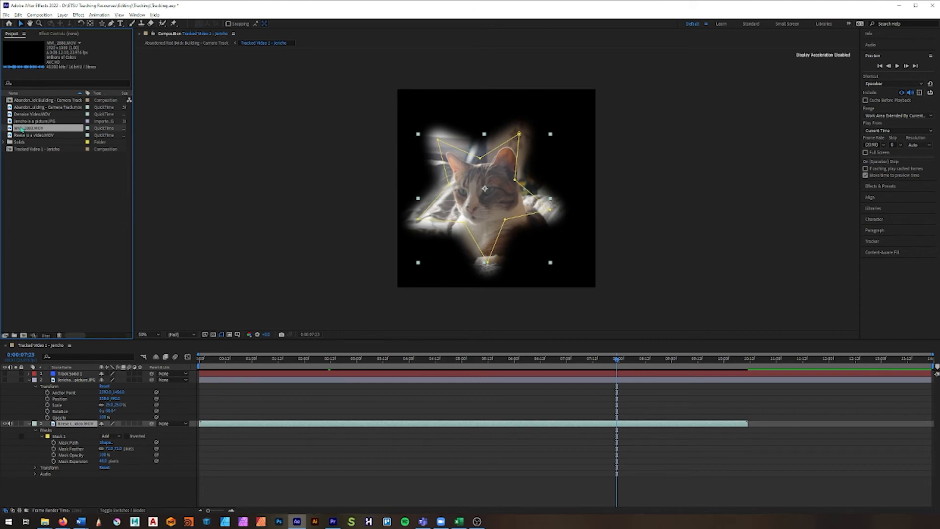
left_click_drag(36, 131, 23, 337)
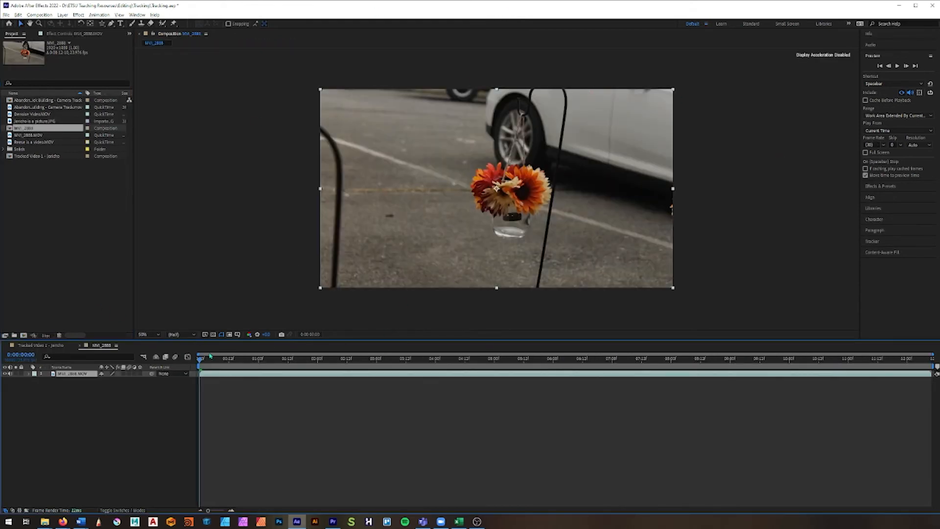
left_click(47, 346)
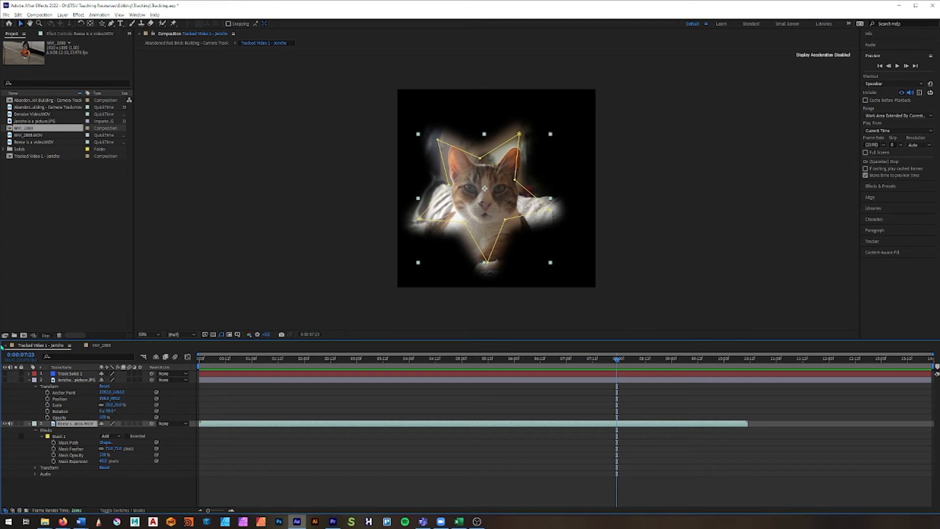
left_click(6, 345)
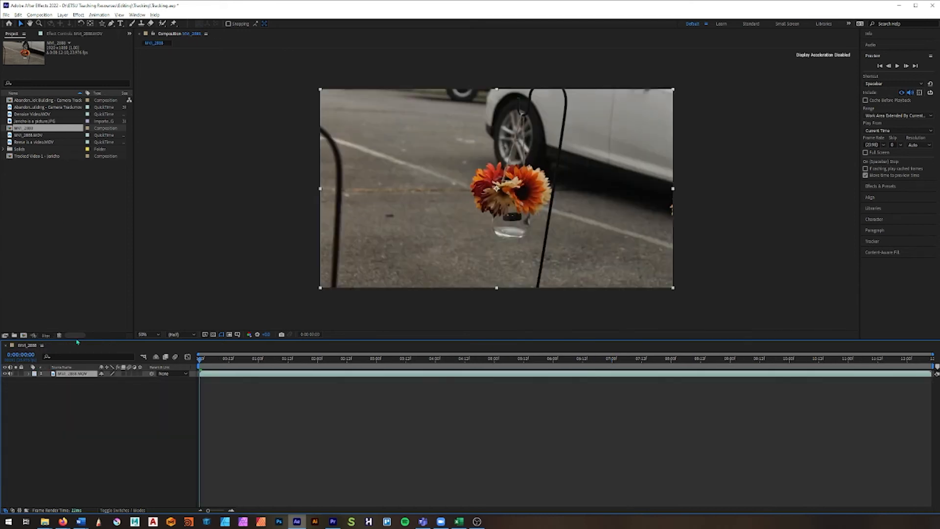
left_click(55, 155)
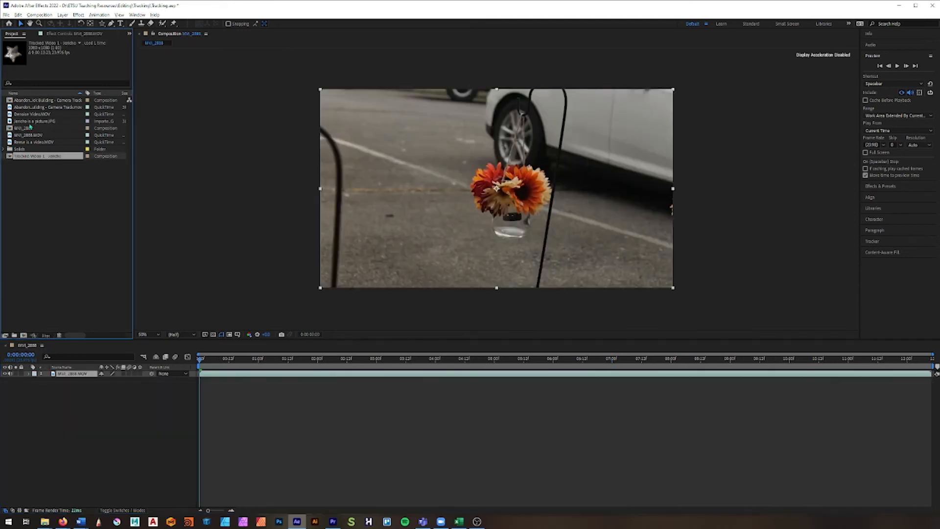
left_click(34, 100)
left_click(33, 178)
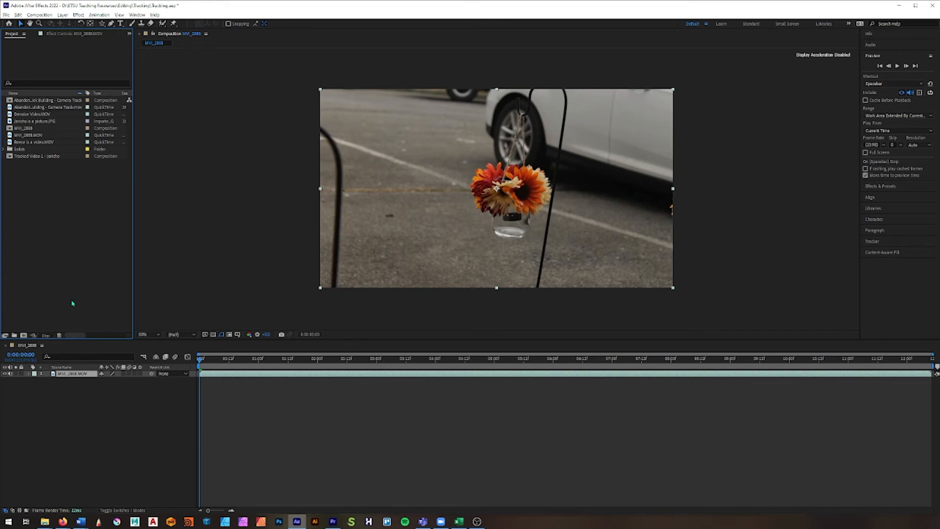
left_click(47, 355)
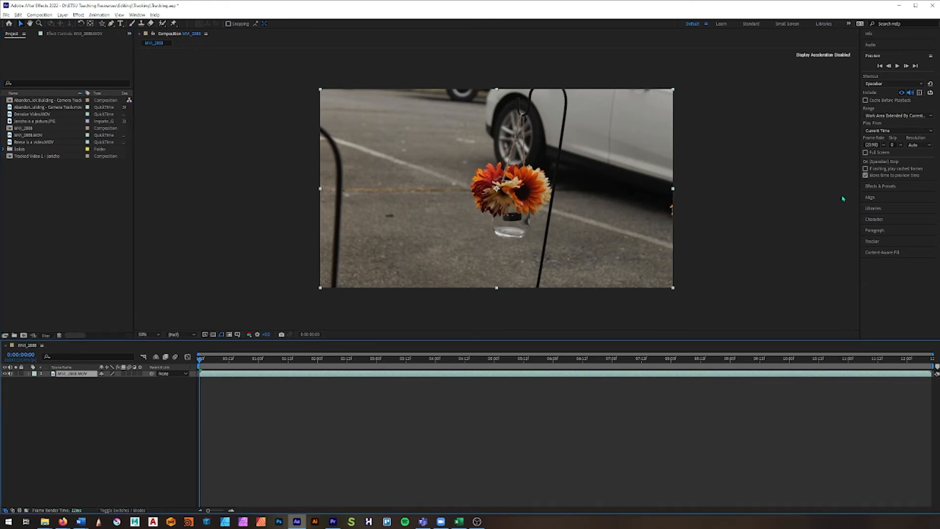
Preview the flower jar footage in the MVI_2888 composition from the first frame.
left_click(899, 69)
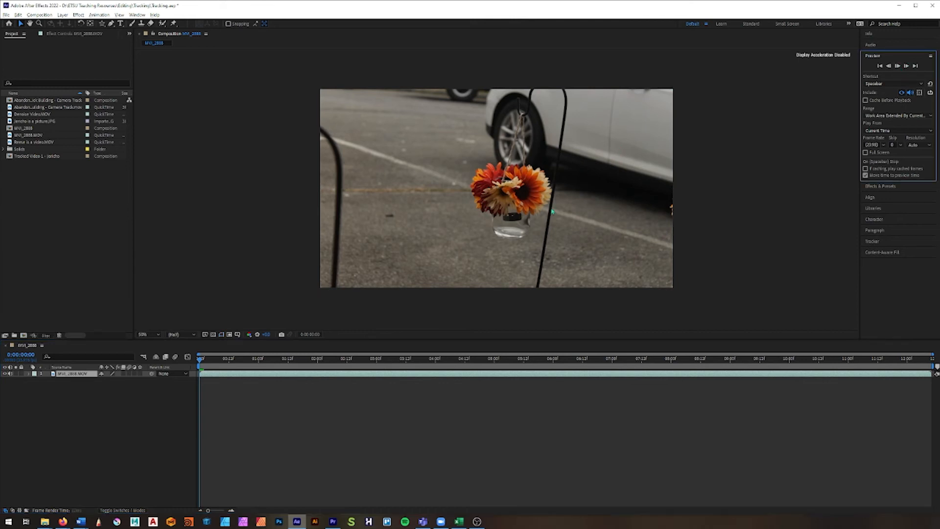
key("space")
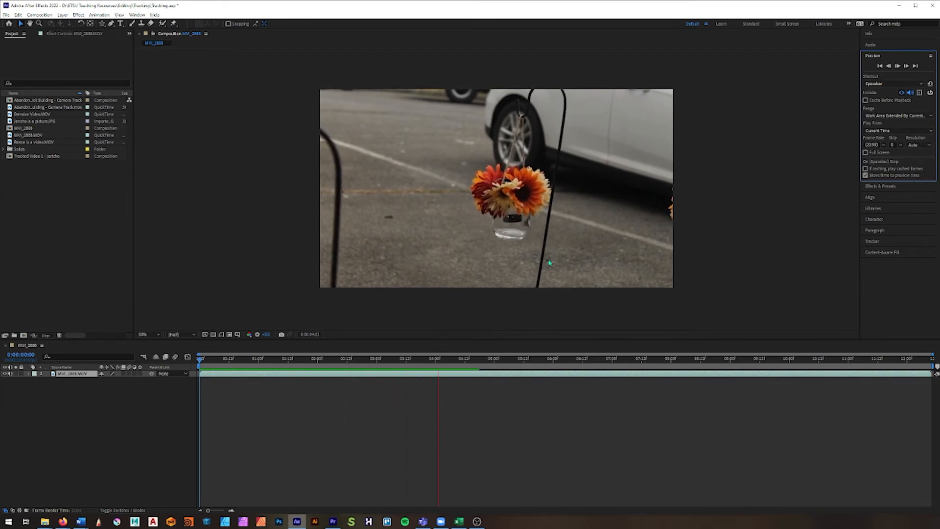
key("space")
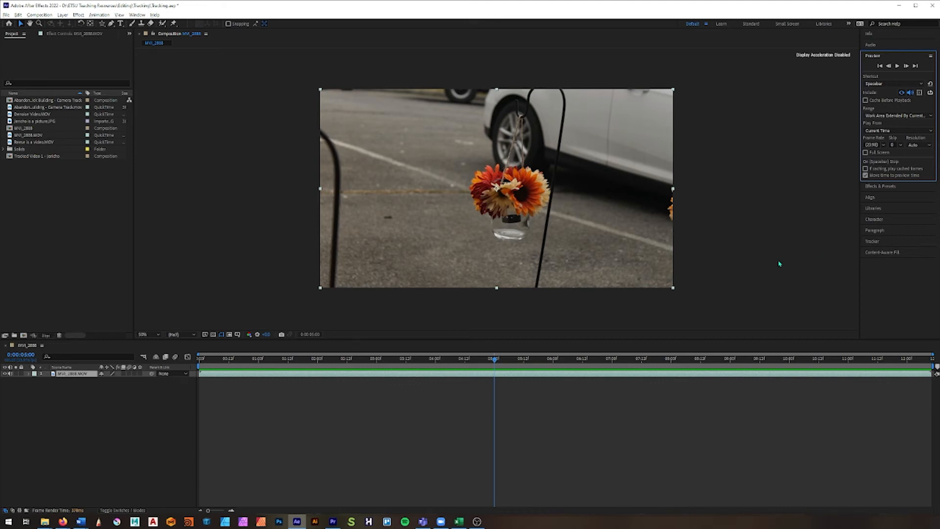
Add a null object to the composition and position it just below the hanging flower jar.
left_click(86, 399)
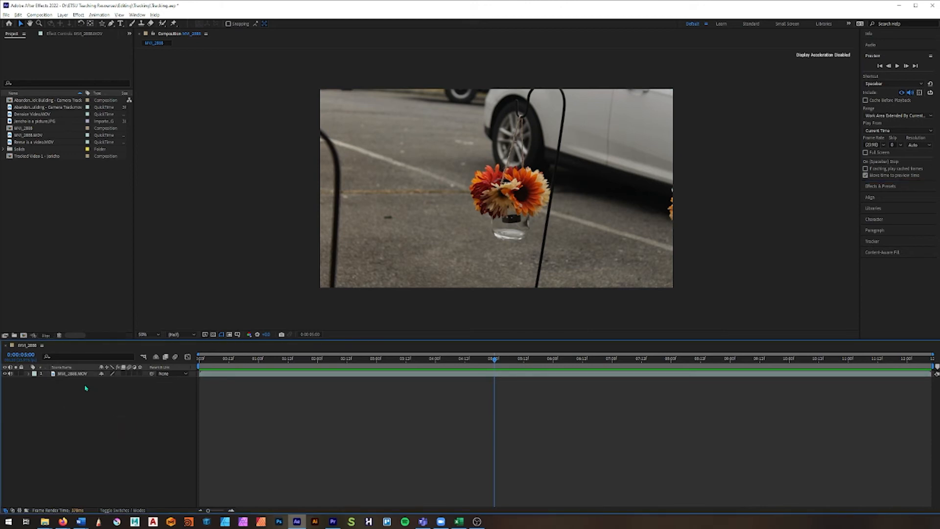
right_click(85, 388)
mouse_move(100, 389)
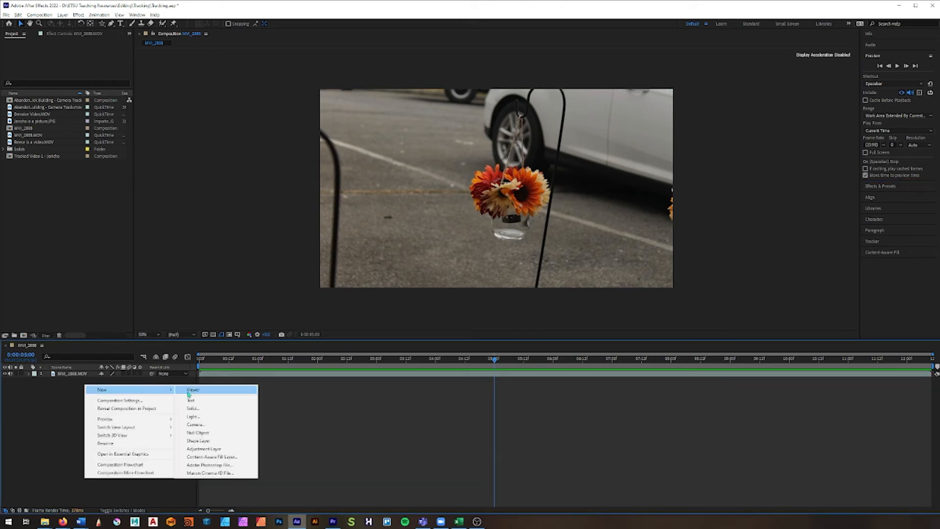
left_click(204, 433)
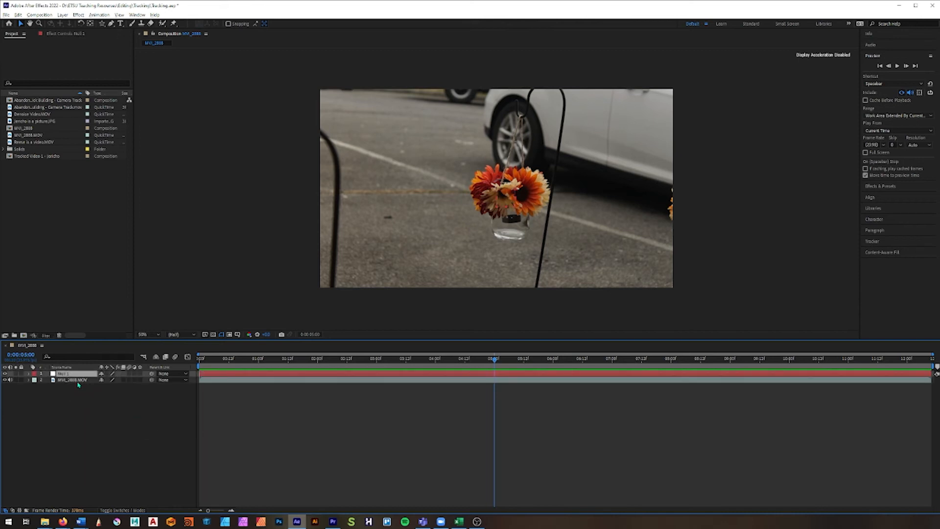
left_click(497, 190)
left_click_drag(497, 191, 510, 247)
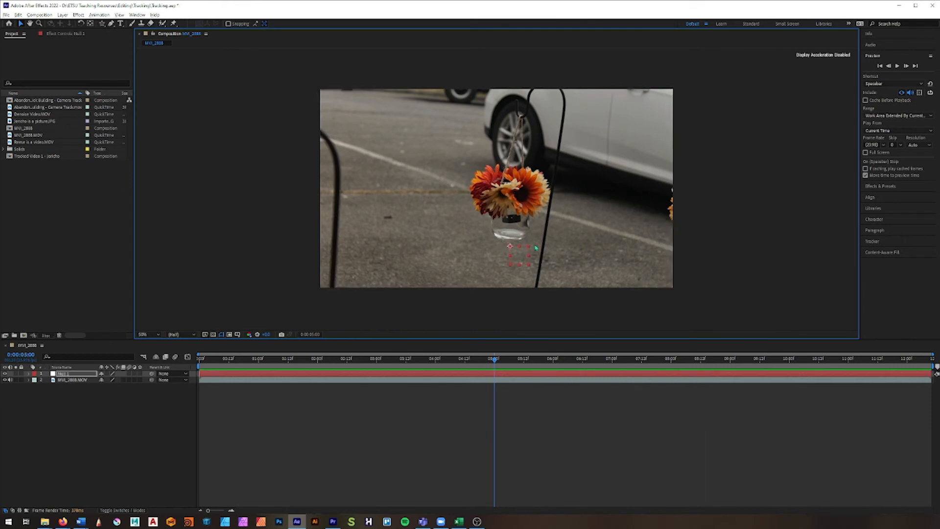
mouse_move(510, 247)
left_mouse_down()
mouse_move(475, 224)
mouse_move(488, 169)
mouse_move(504, 189)
mouse_move(501, 249)
mouse_move(511, 245)
left_mouse_up()
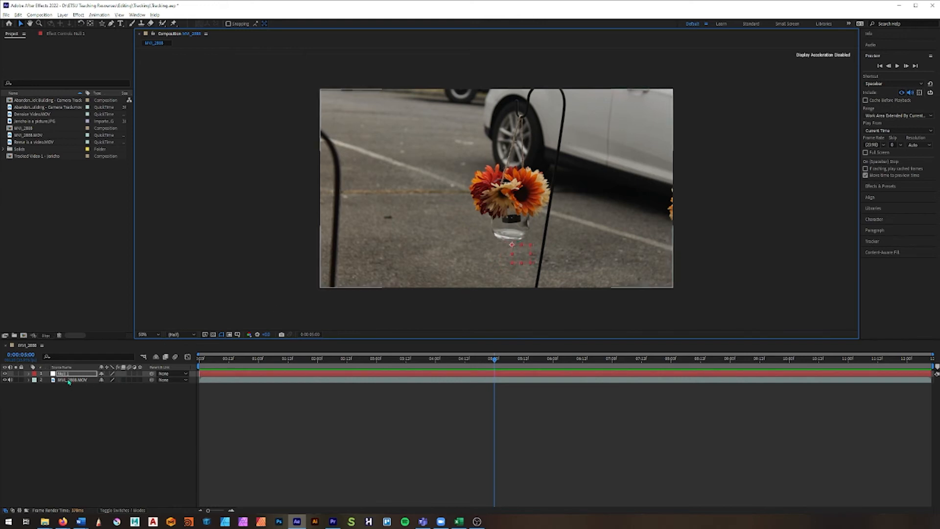
Start a Track Motion on the MVI_2888.MOV layer and go to the first frame.
left_click(91, 380)
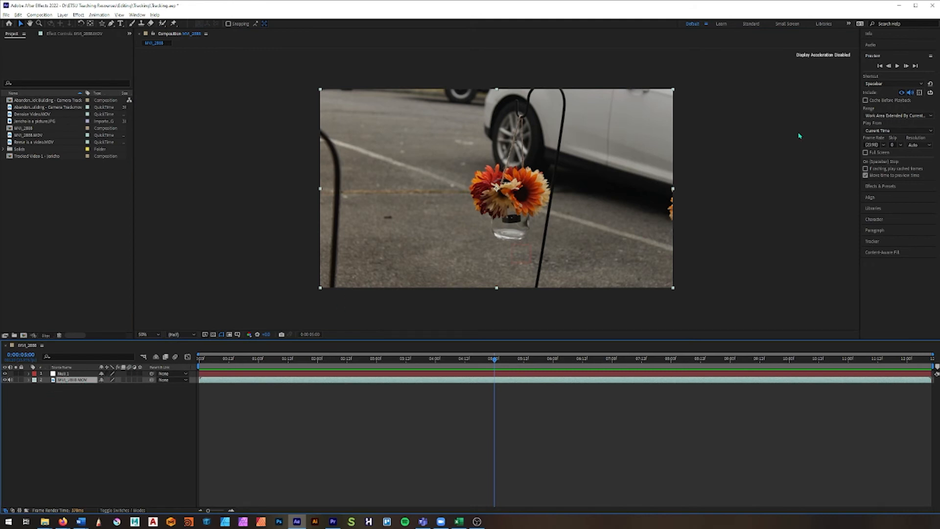
left_click(872, 241)
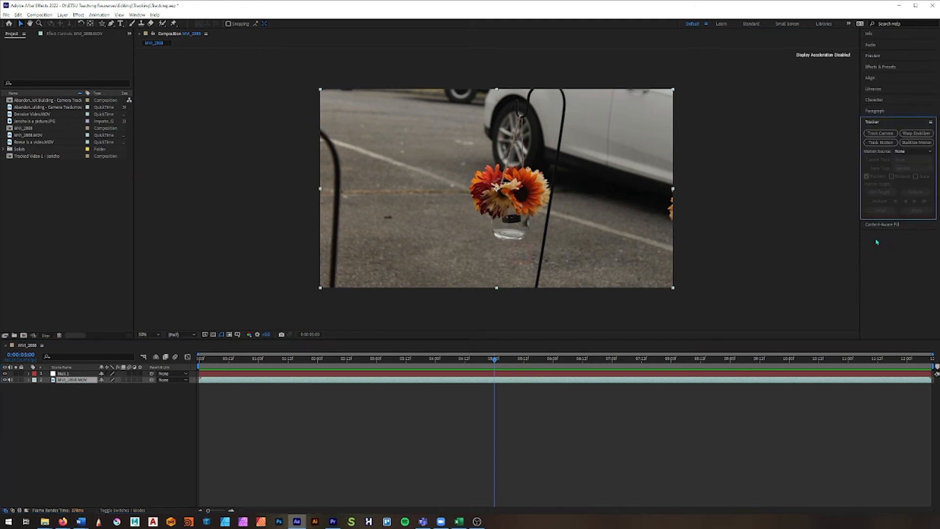
left_click(879, 144)
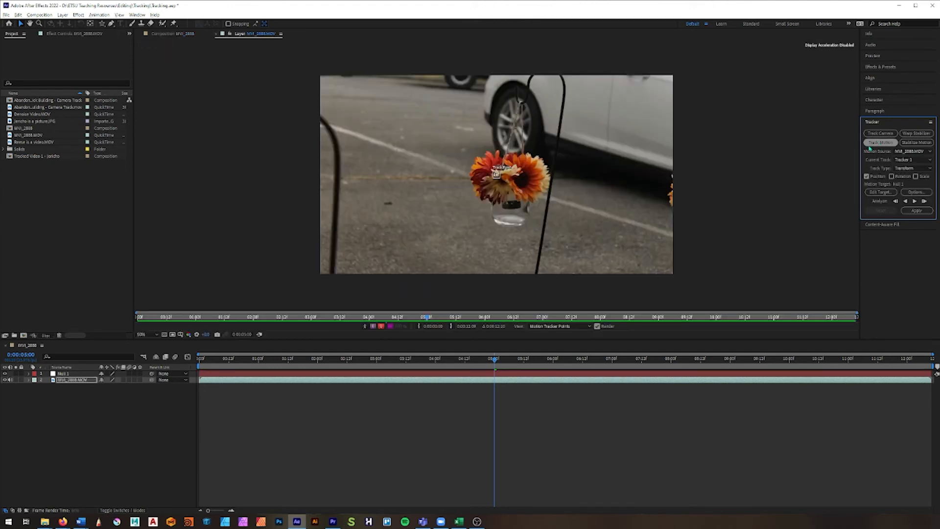
scroll(506, 183, "up", 4)
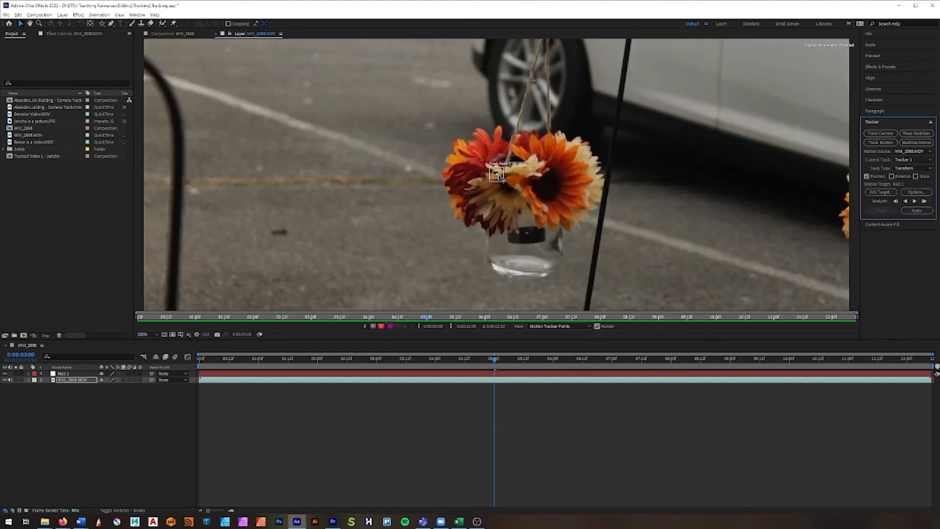
scroll(506, 183, "down", 2)
left_click_drag(495, 364, 199, 363)
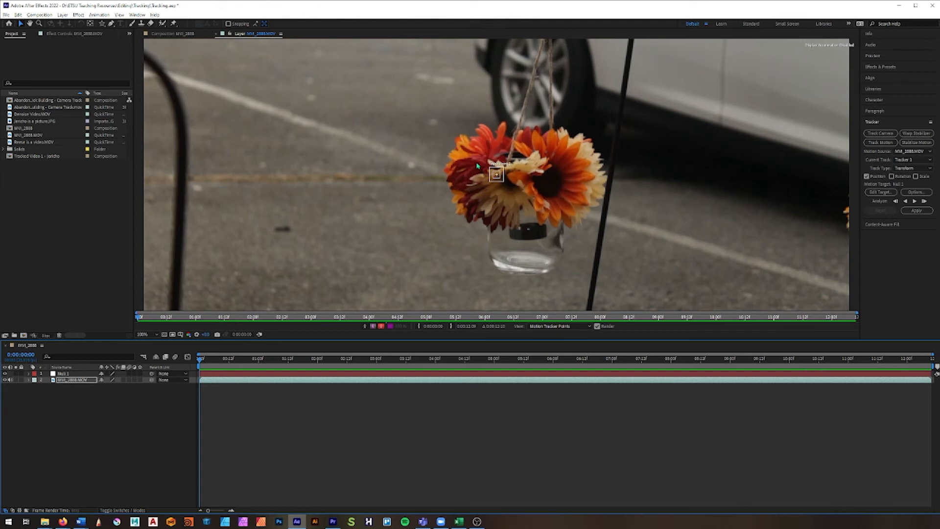
Move Track Point 1 from the flowers onto the jar, beside the black band inside the glass.
left_click(500, 178)
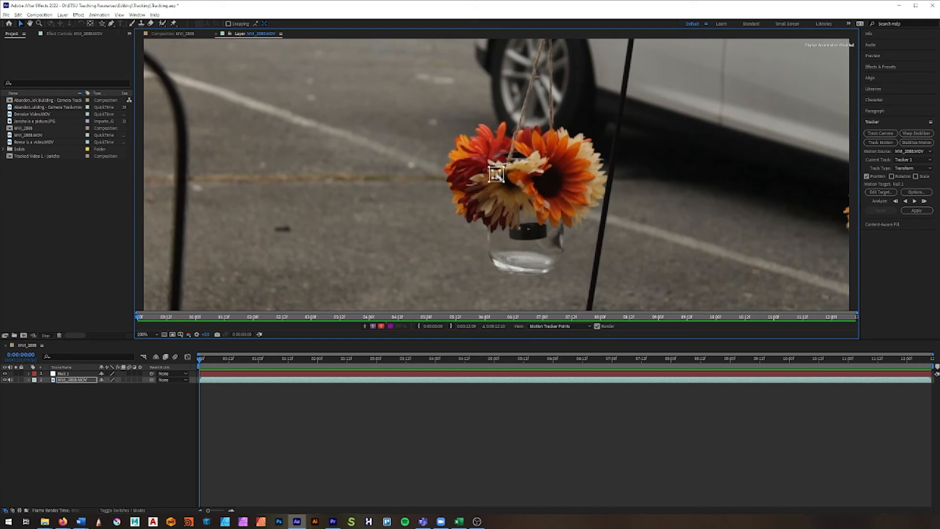
left_click(498, 178)
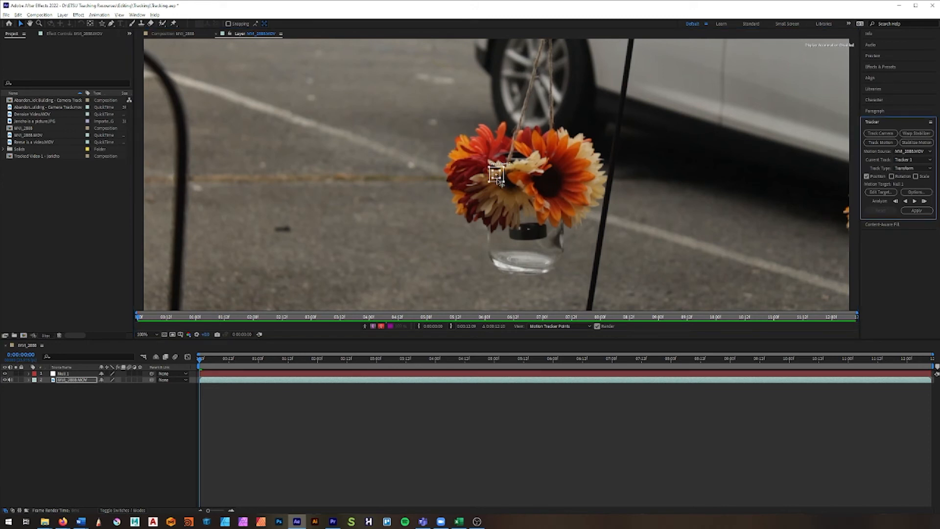
left_click_drag(501, 185, 512, 246)
scroll(523, 225, "up", 1)
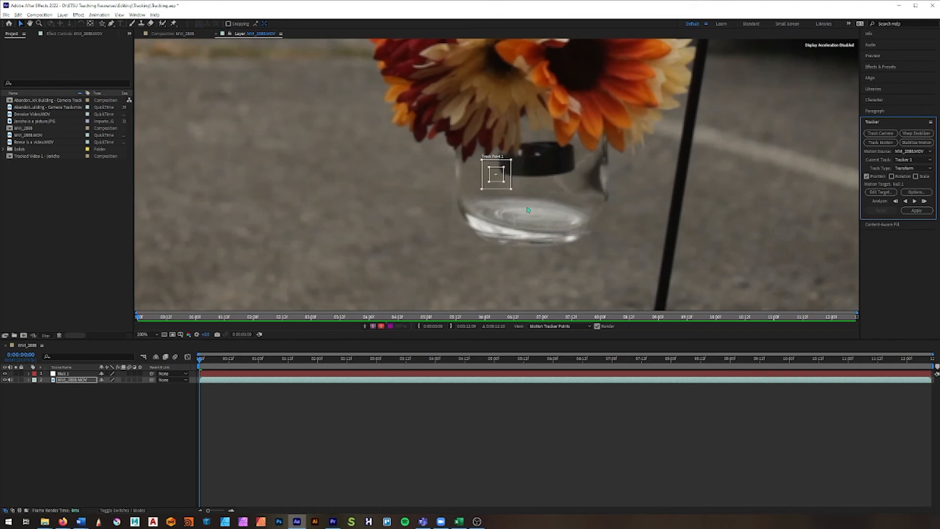
left_click_drag(501, 187, 503, 186)
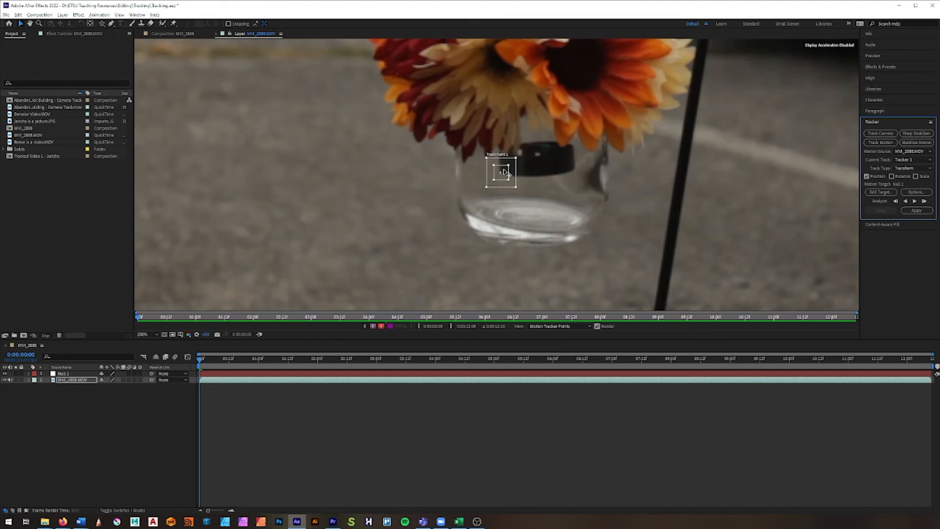
Shrink the track point's search and feature regions and fit them around the lower corner of the black band.
scroll(509, 178, "down", 2)
scroll(510, 178, "up", 4)
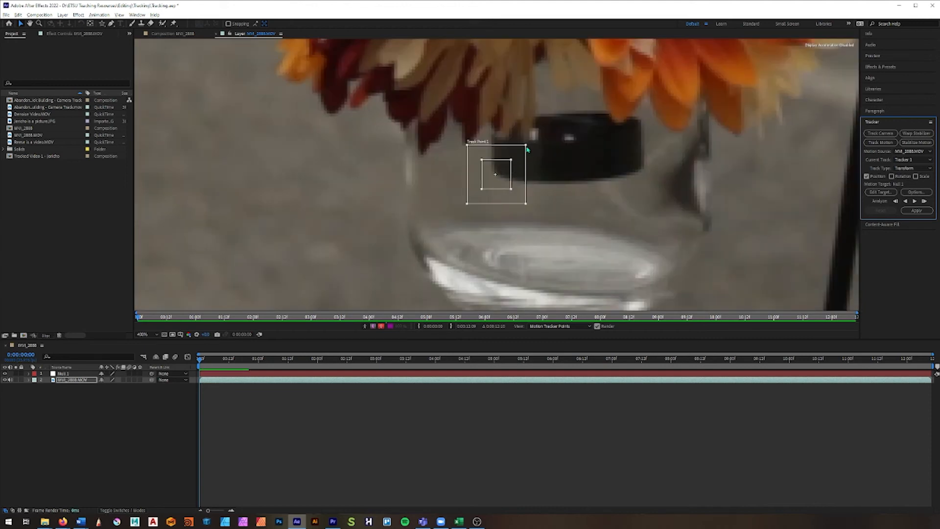
left_click_drag(526, 146, 518, 156)
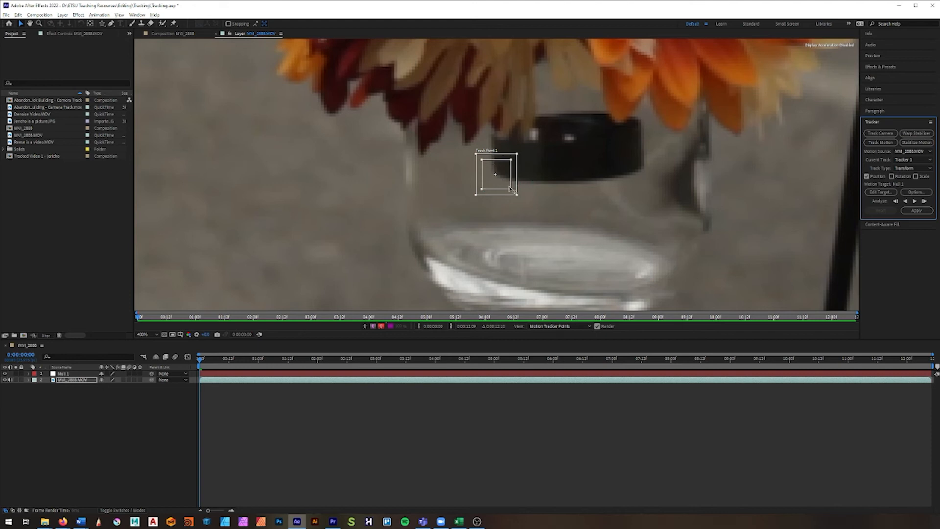
left_click_drag(511, 189, 496, 175)
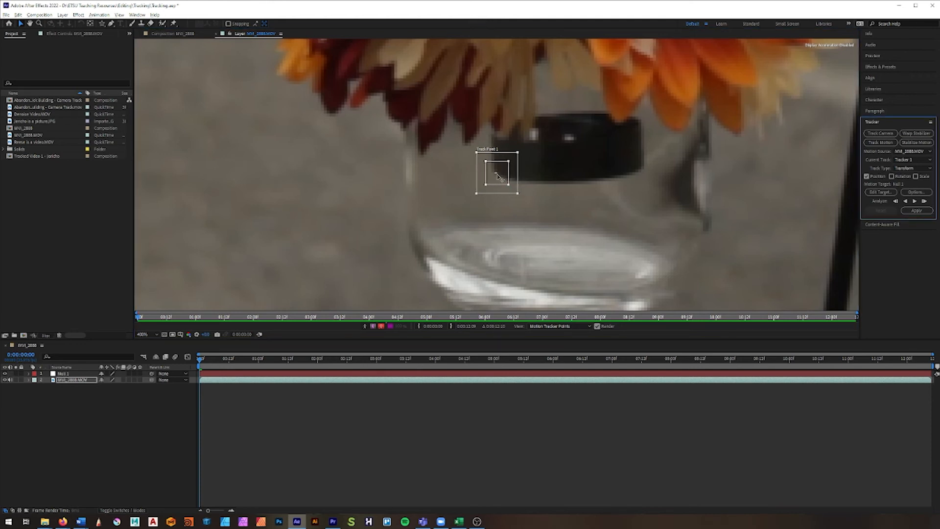
Analyze the track point's motion forward through the whole clip and return to the first frame.
key("slash")
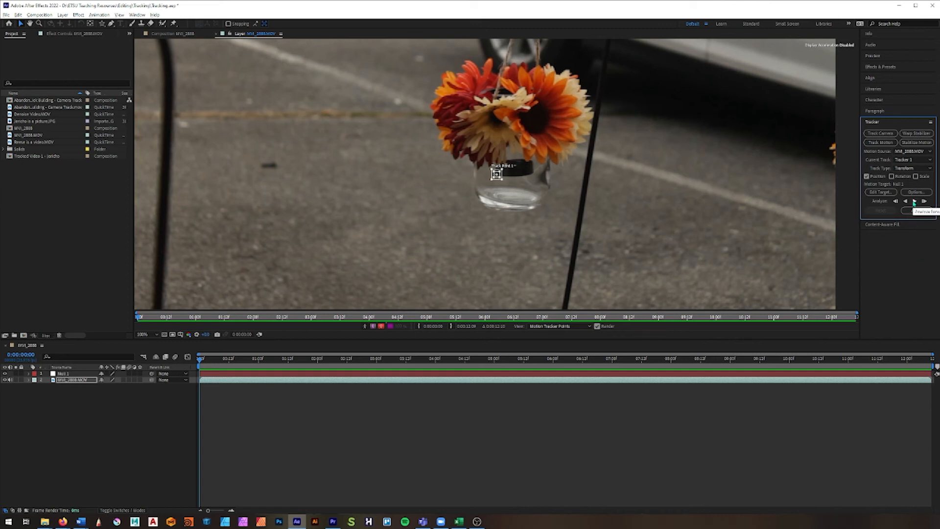
left_click(914, 201)
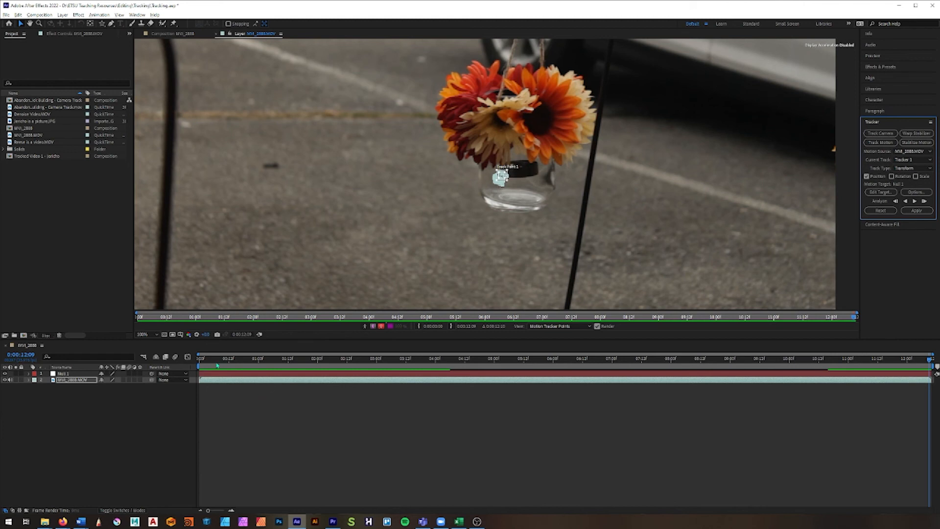
left_click(199, 361)
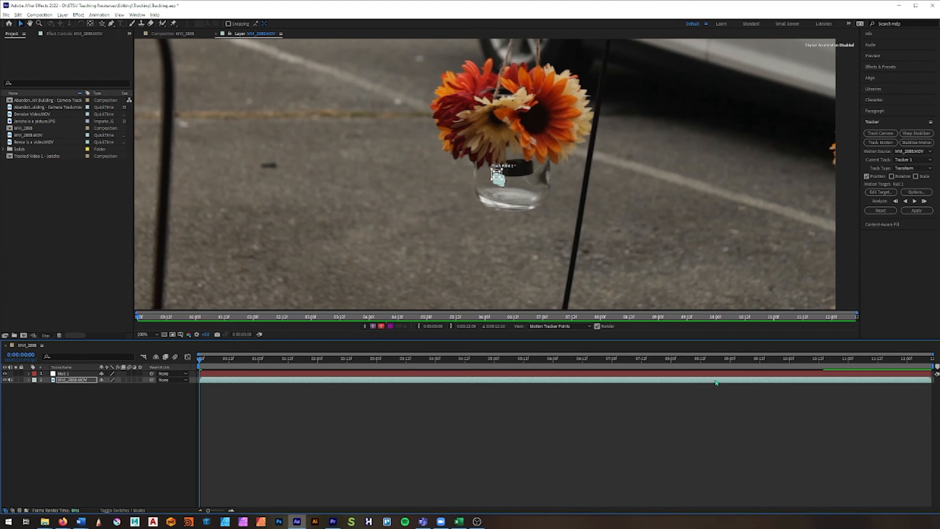
Set the tracker's motion target to the Null 1 layer.
left_click(877, 195)
left_click(883, 195)
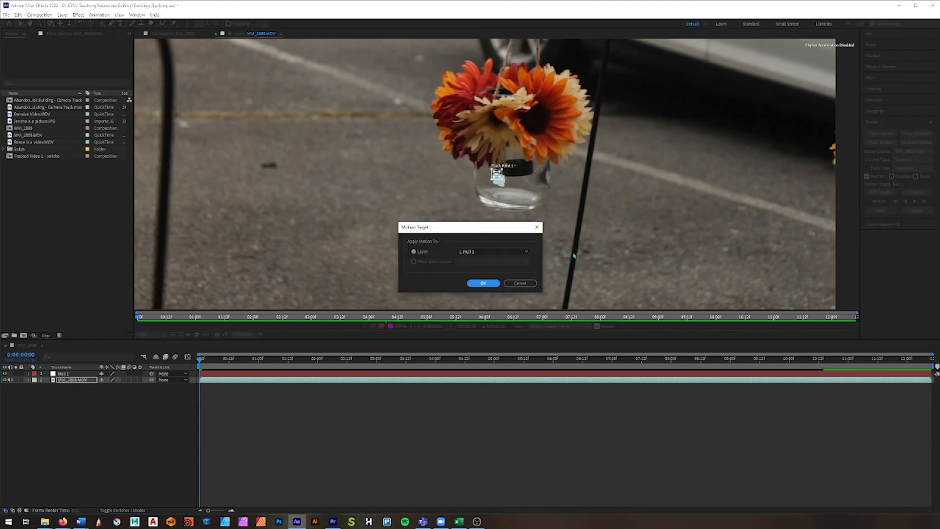
left_click(473, 252)
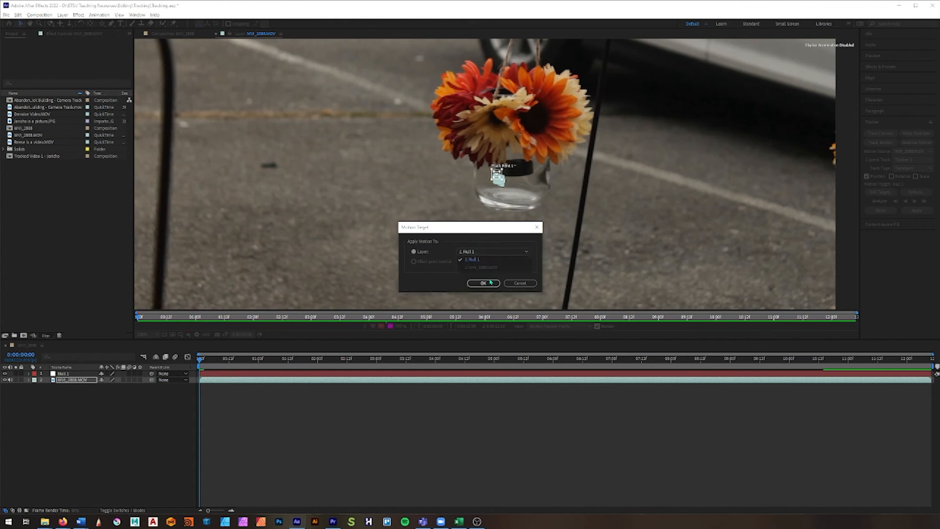
left_click(479, 260)
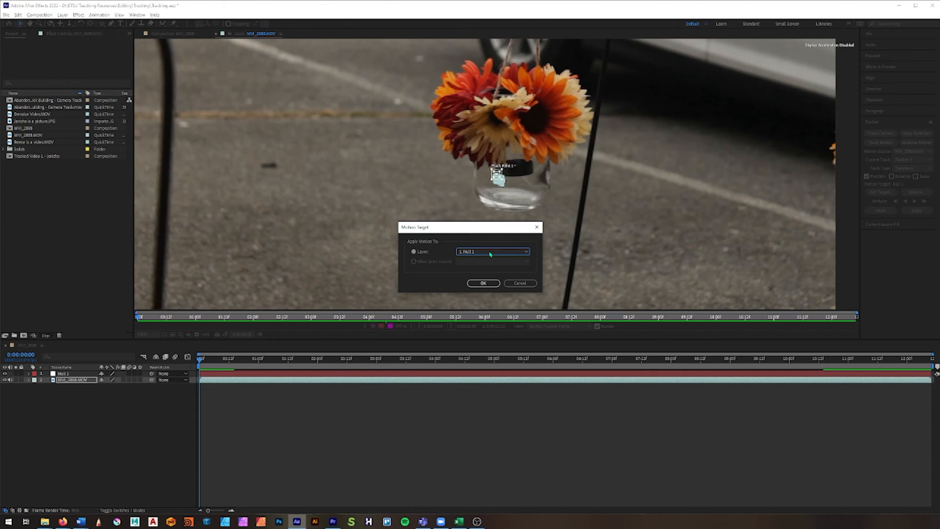
left_click(483, 283)
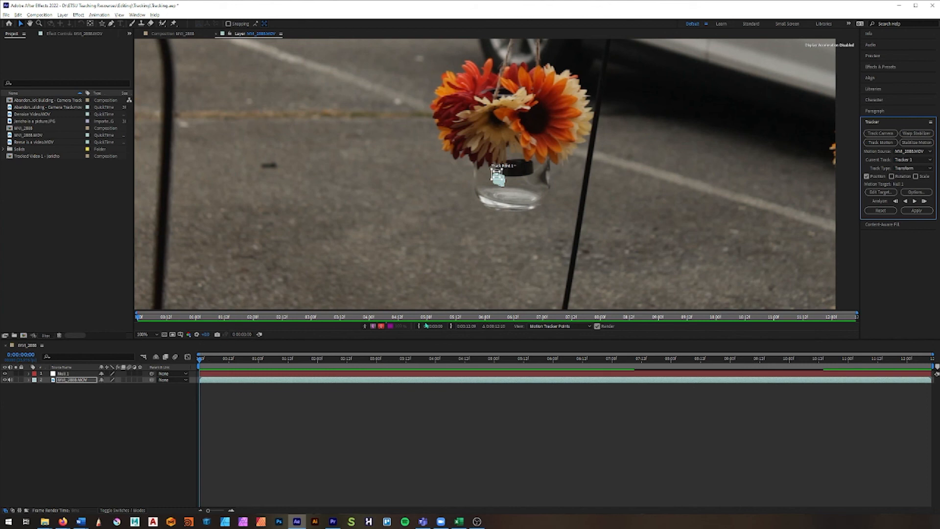
Apply the tracked motion to Null 1 in both X and Y dimensions, and play back the composition.
left_click(917, 211)
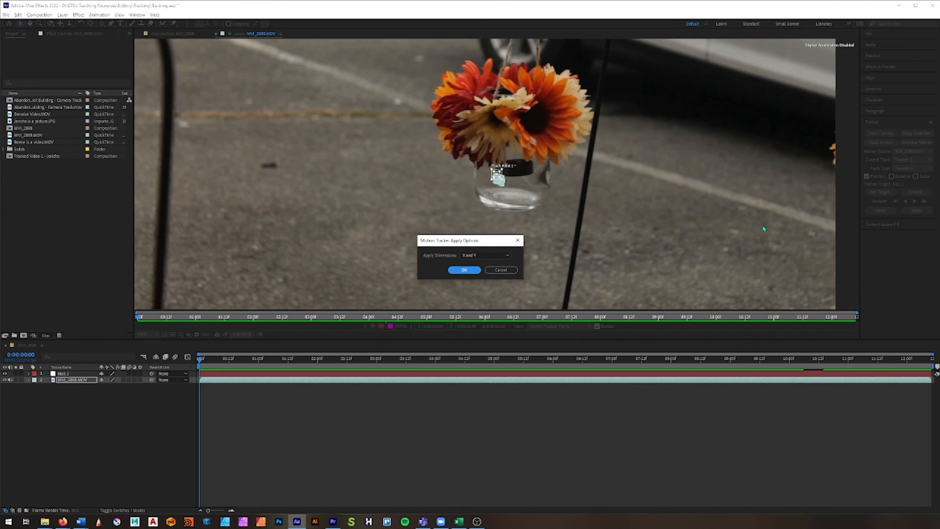
left_click(480, 259)
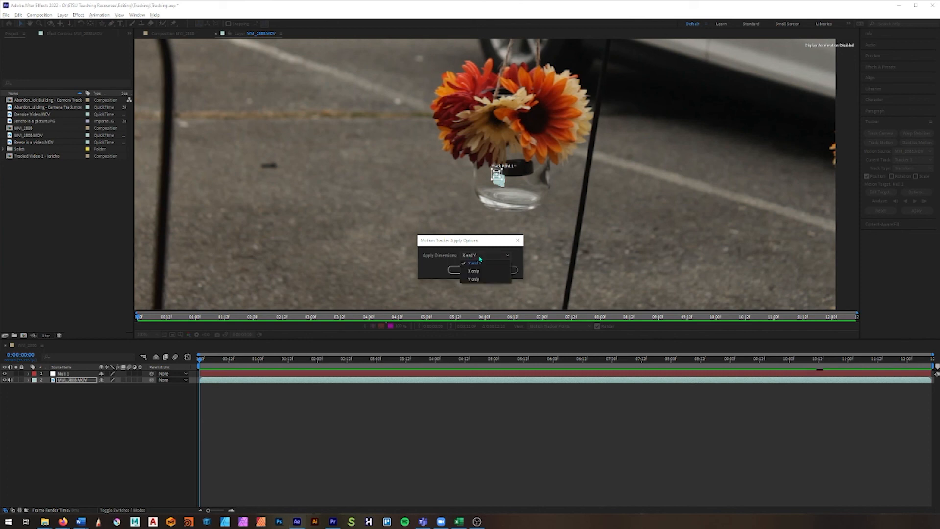
left_click(480, 258)
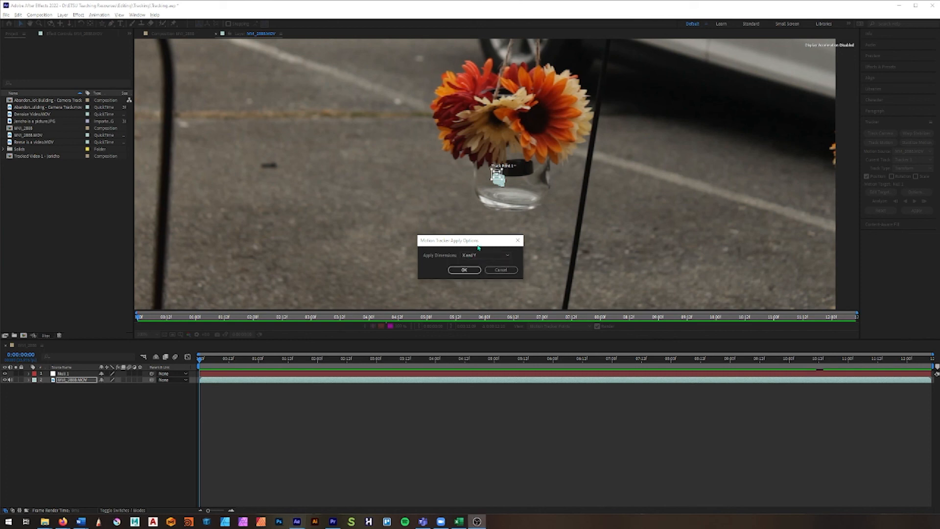
left_click(463, 269)
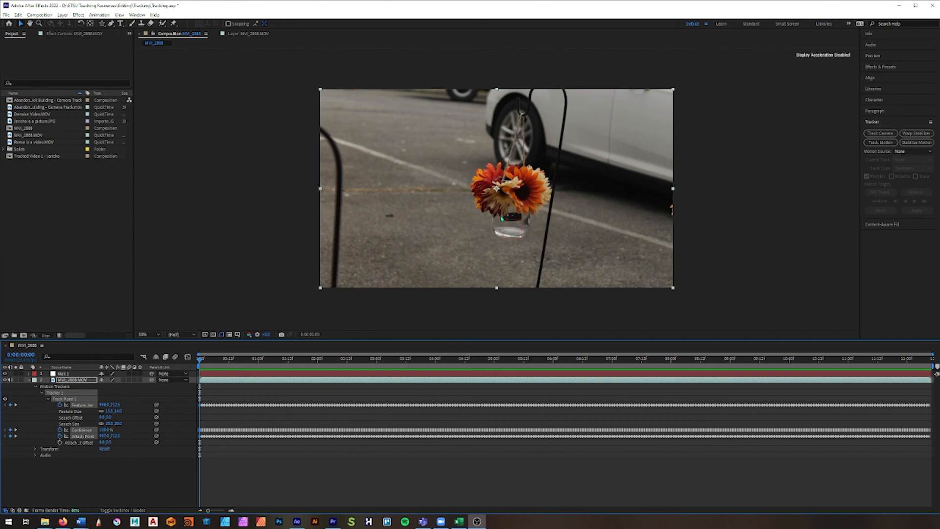
left_click(552, 258)
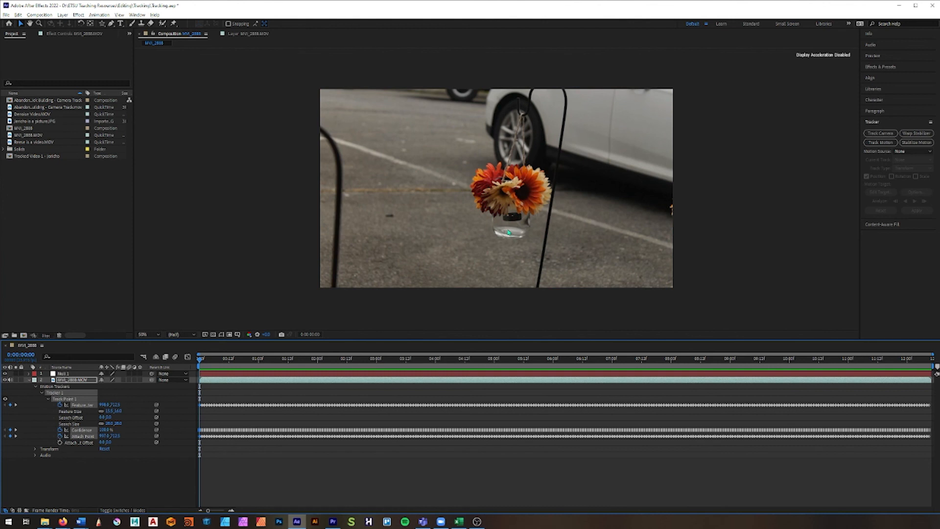
key("space")
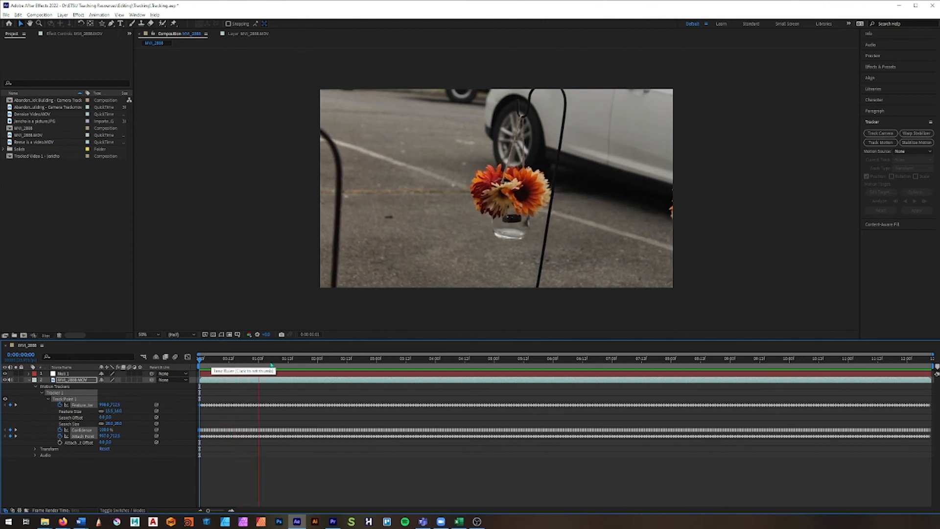
key("space")
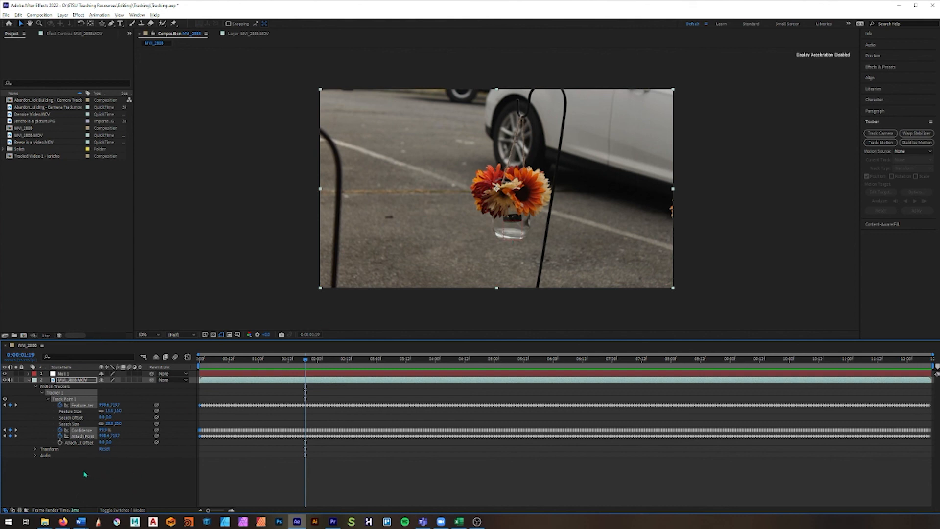
Add a new text layer to the flower jar composition.
left_click(69, 466)
right_click(68, 466)
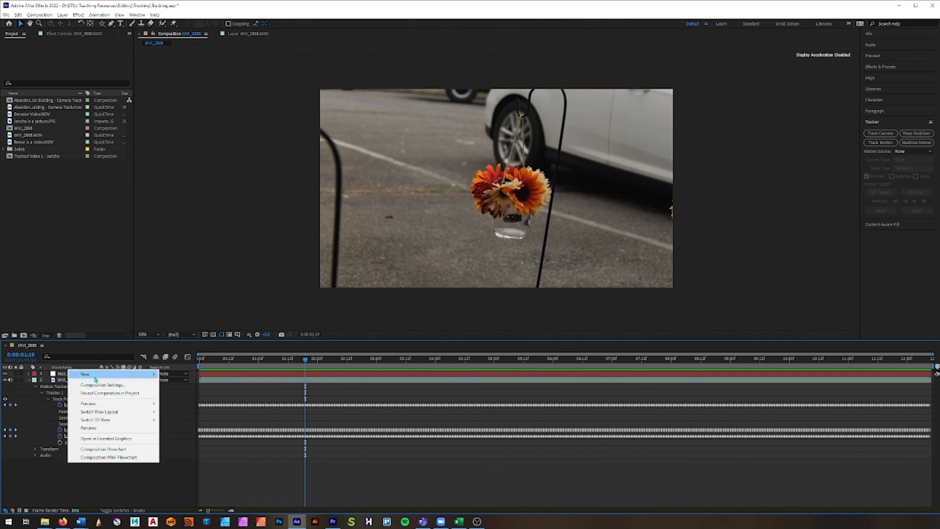
mouse_move(108, 378)
left_click(199, 384)
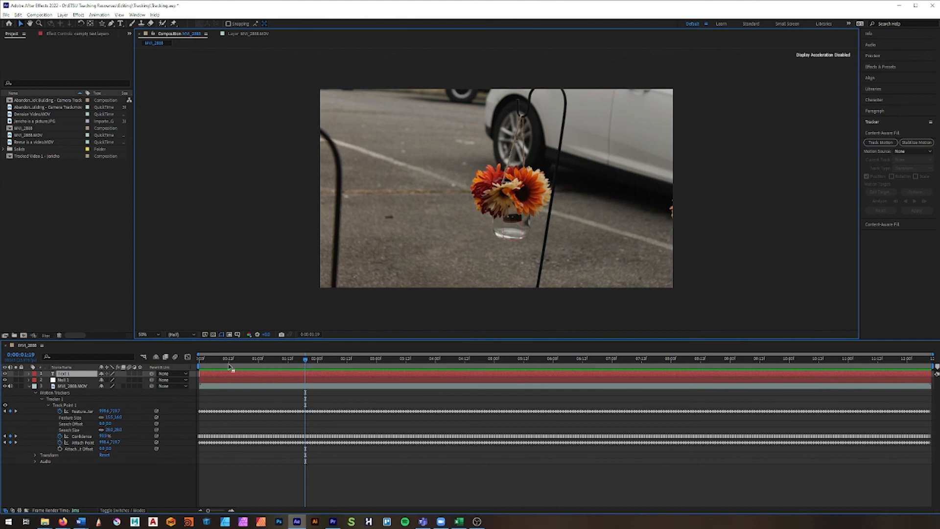
At the first frame, write the text "FLOWERS" with the Type tool, starting beside the jar.
left_click(199, 361)
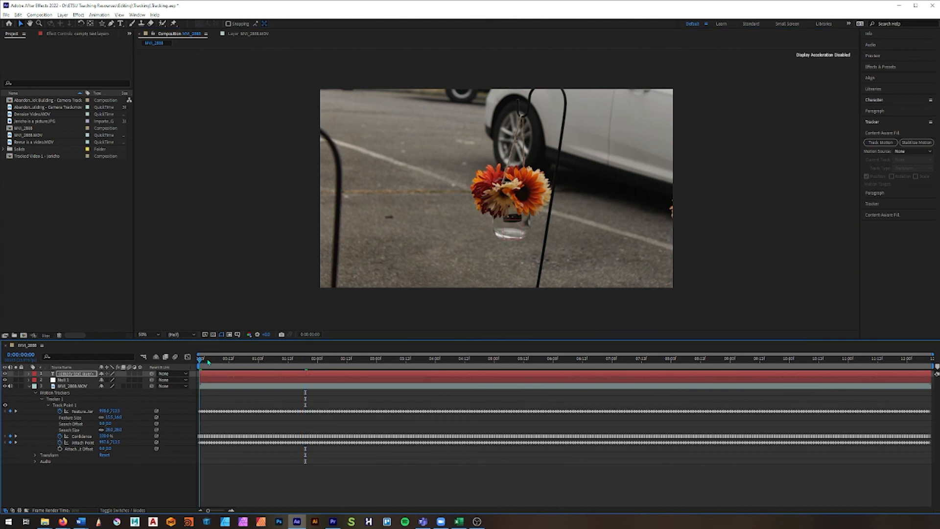
key("ctrl+t")
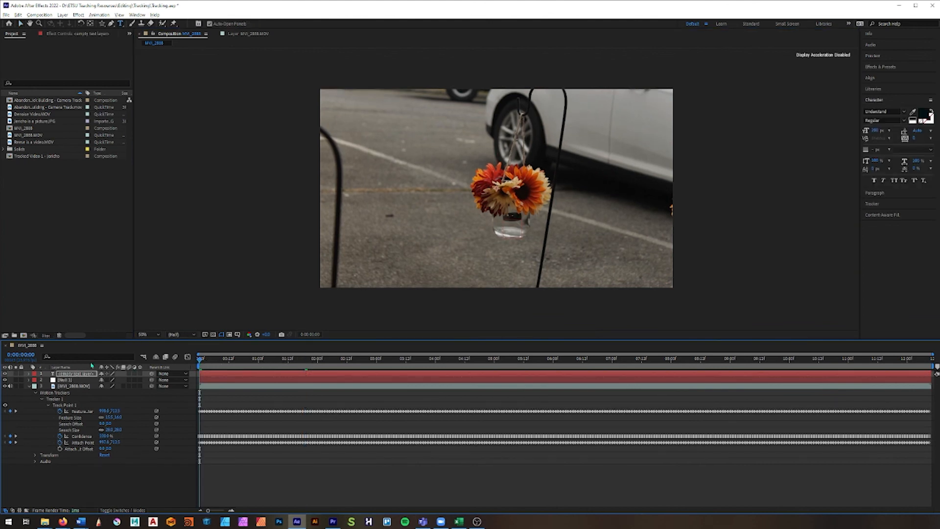
left_click(445, 238)
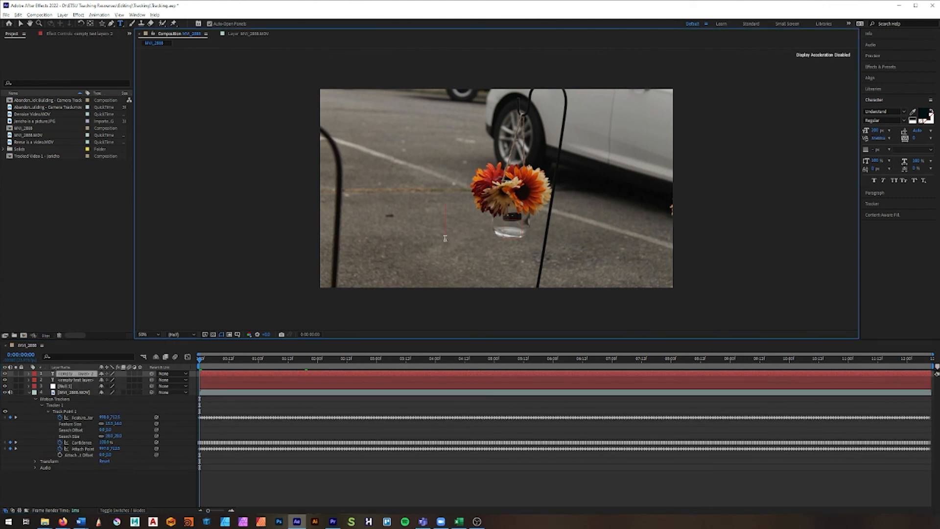
type("F")
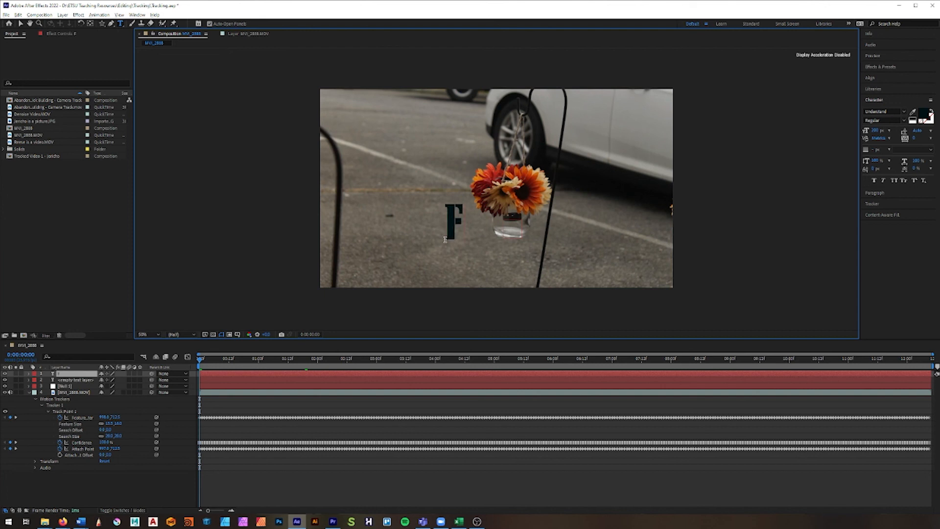
type("LOWERS")
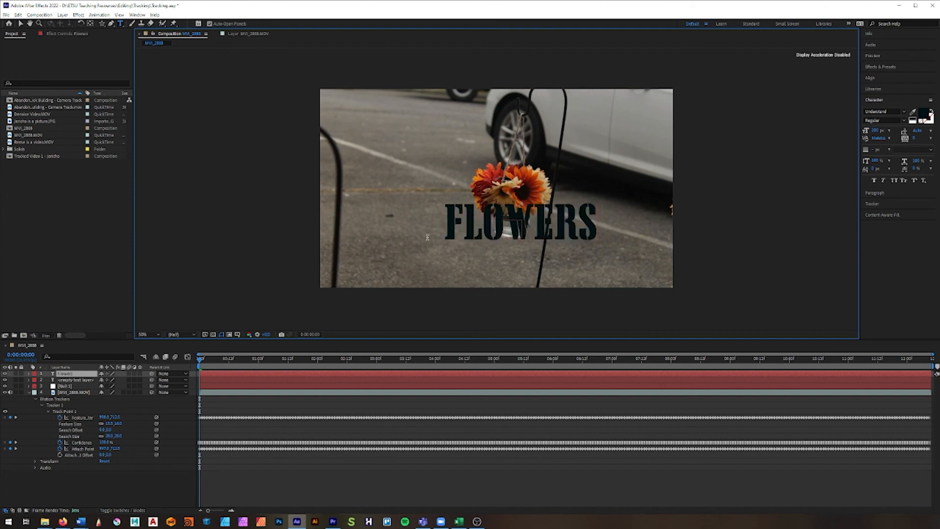
Set the font size of all letters in FLOWERS to 100 px, retyping the final S.
left_click(877, 131)
type("1")
key("Return")
left_click_drag(583, 223, 448, 217)
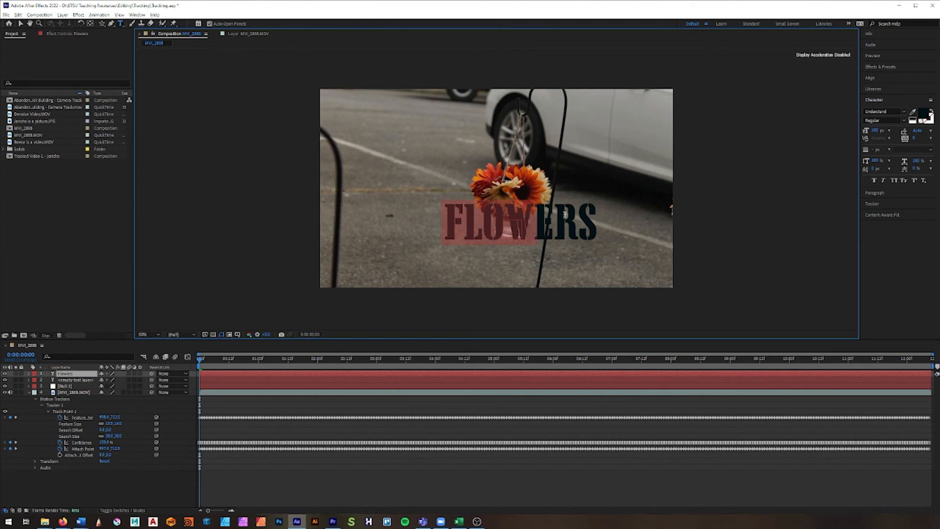
left_click_drag(885, 132, 879, 133)
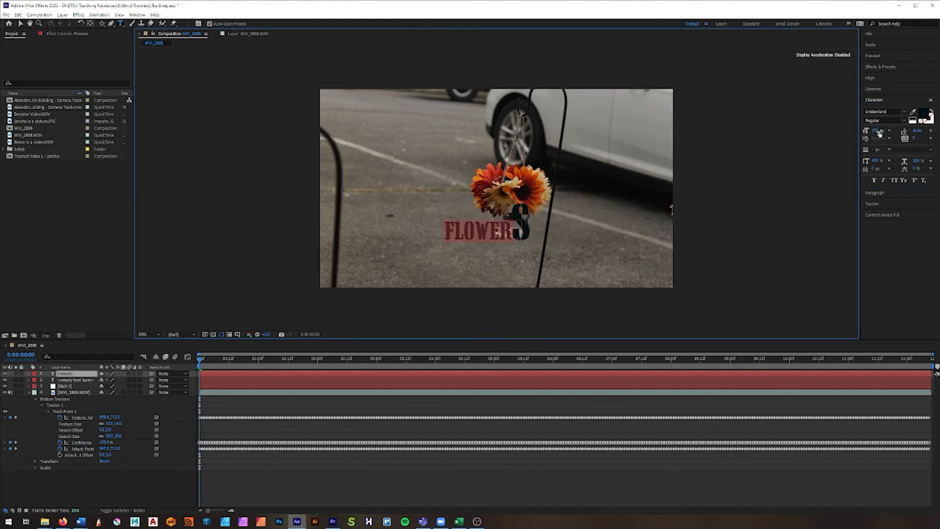
left_click(513, 215)
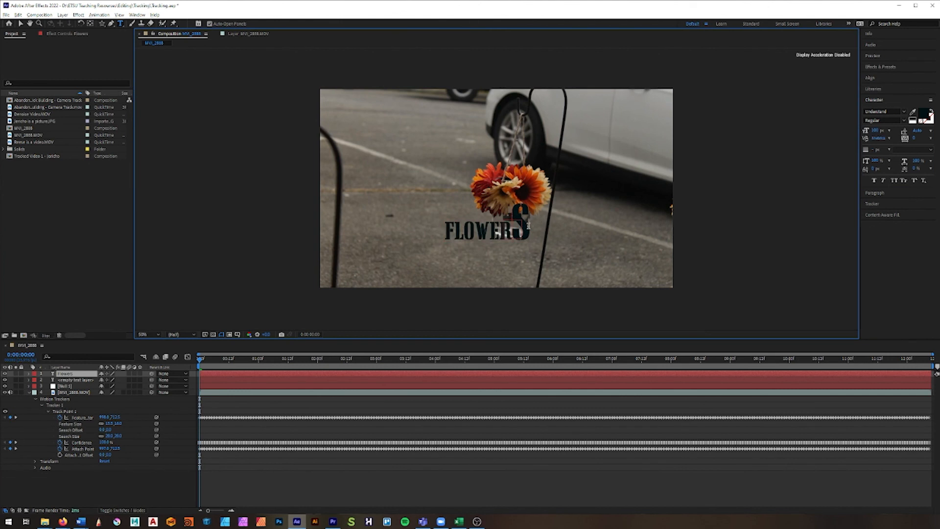
key("BackSpace")
type("s")
left_click_drag(529, 226, 509, 228)
left_click(881, 130)
type("100")
key("Return")
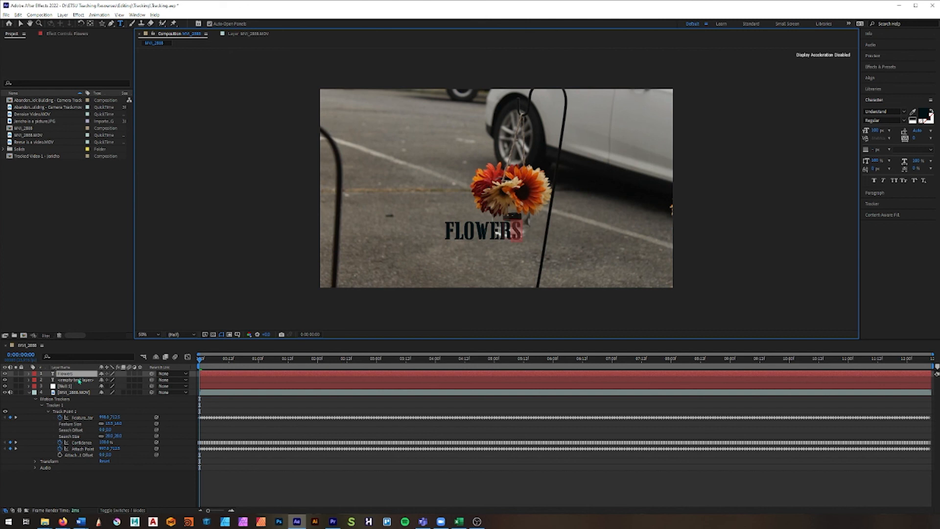
Delete the empty text layer and move the FLOWERS text onto the pavement just left of the jar.
left_click(79, 381)
key("Delete")
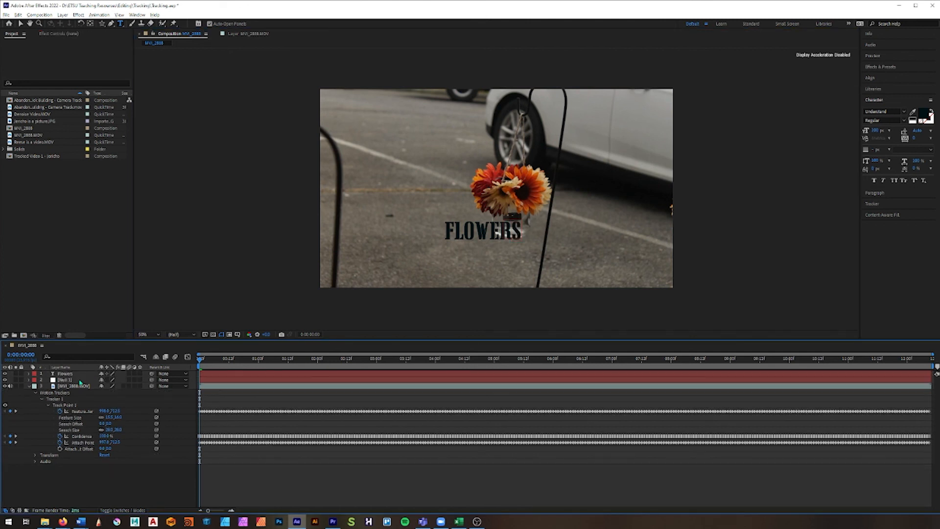
left_click(76, 381)
left_click(74, 374)
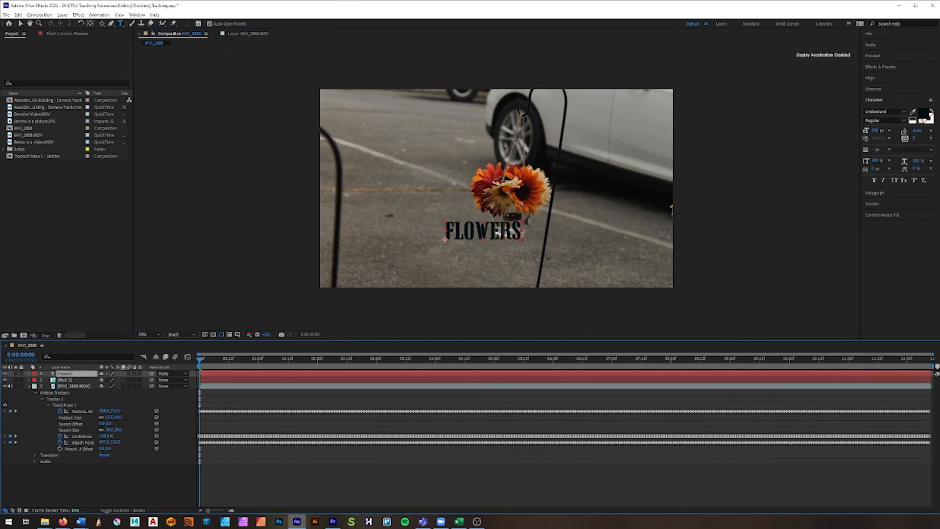
key("v")
left_click_drag(488, 230, 443, 222)
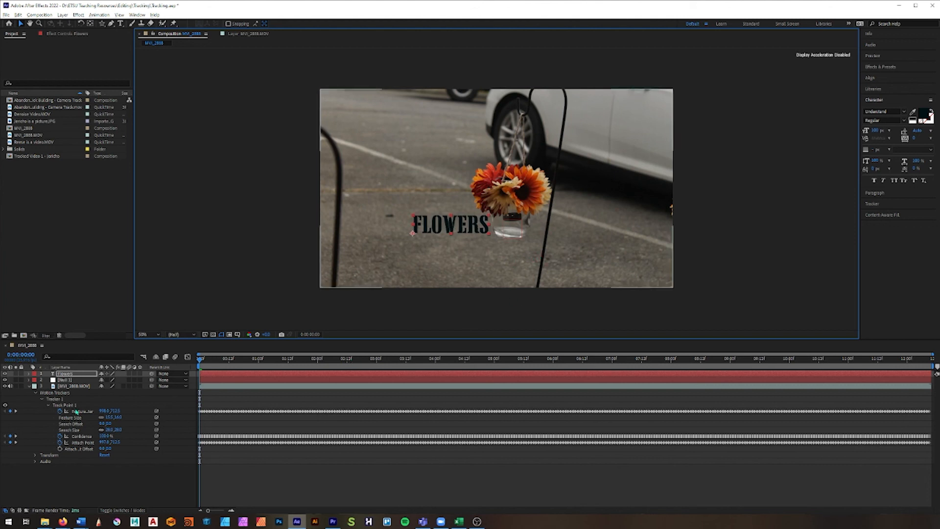
key("Return")
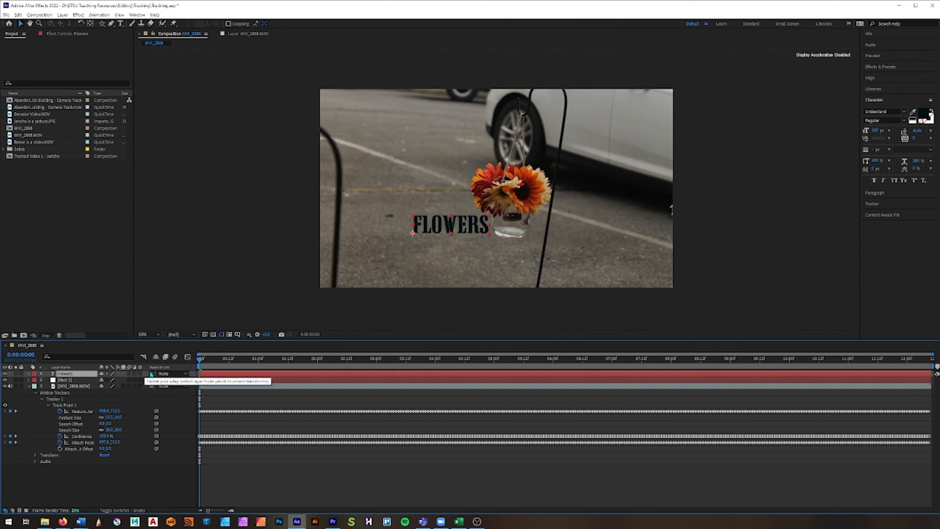
Parent the FLOWERS text layer to Null 1 and preview its movement over the first second.
left_click_drag(152, 374, 72, 383)
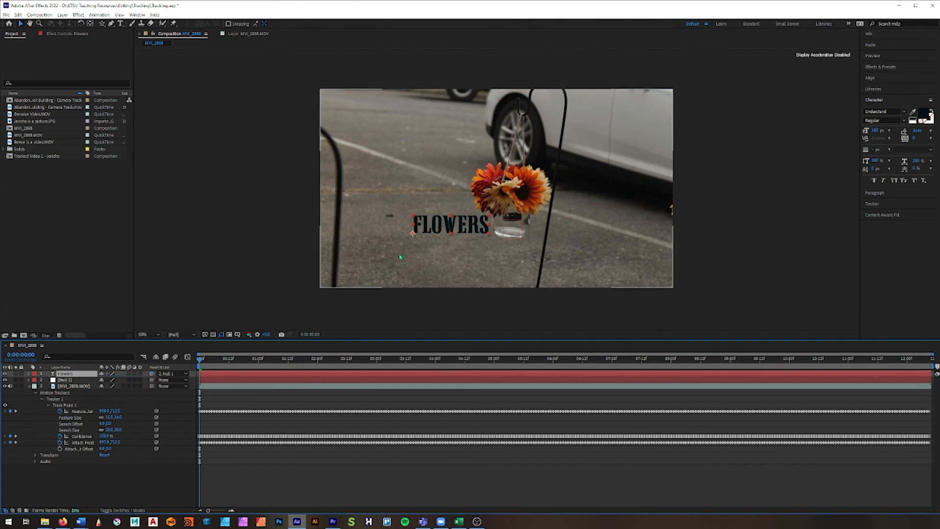
key("space")
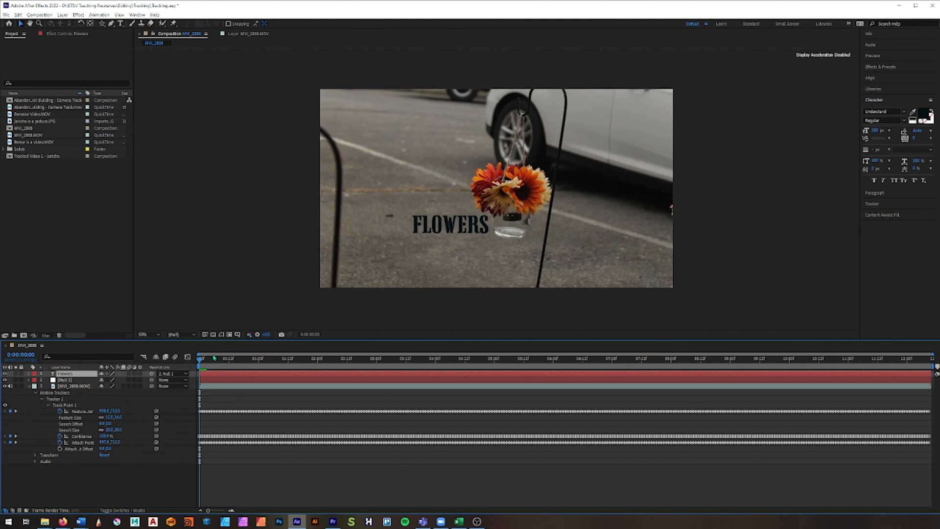
key("space")
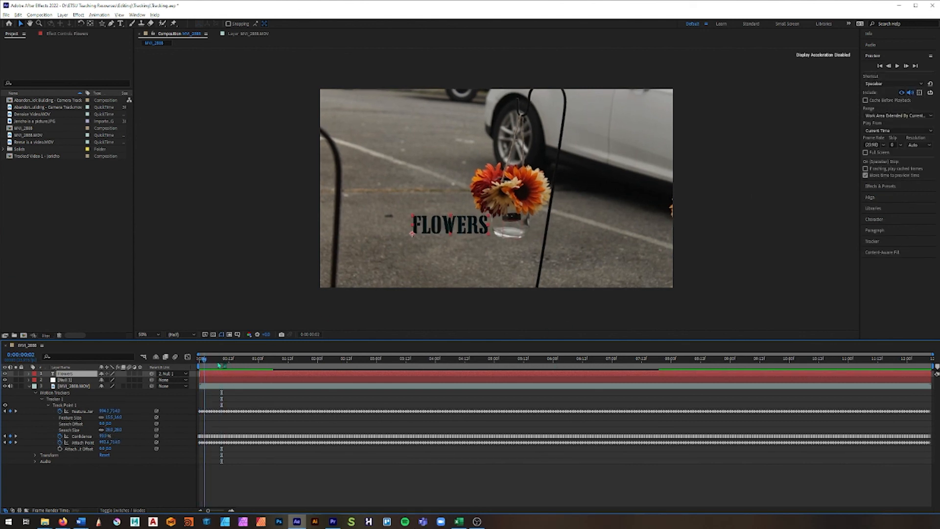
mouse_move(268, 362)
left_mouse_down()
mouse_move(214, 362)
mouse_move(260, 363)
left_mouse_up()
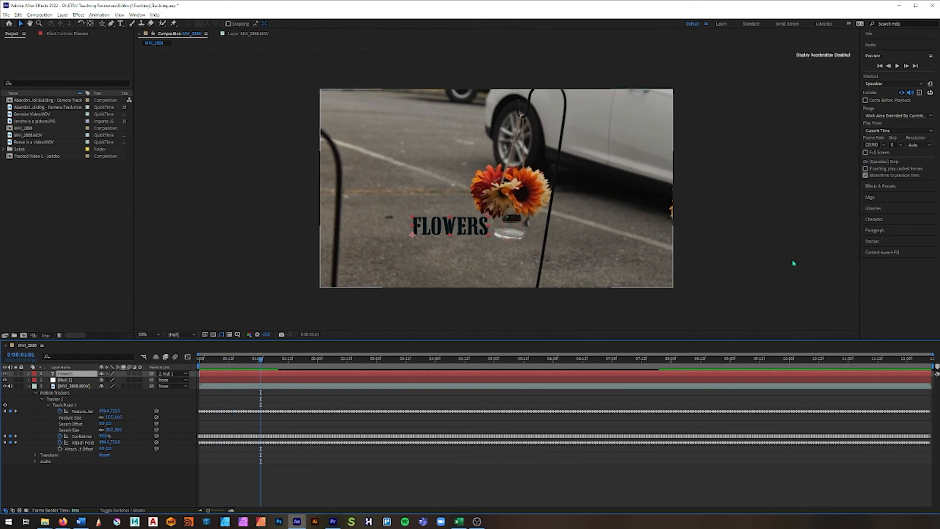